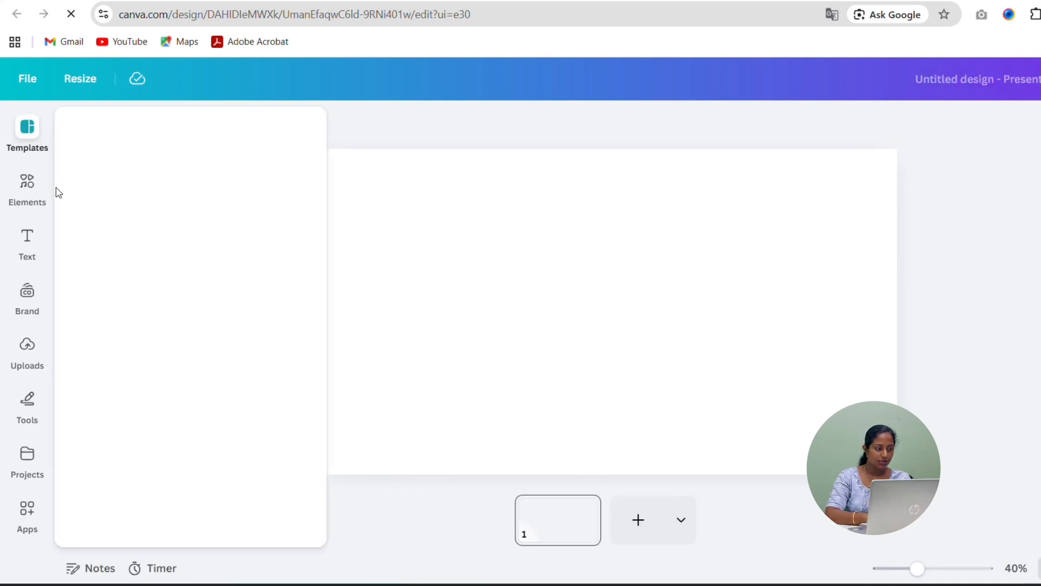
- Search the elements library for "background" and browse the results
click(30, 197)
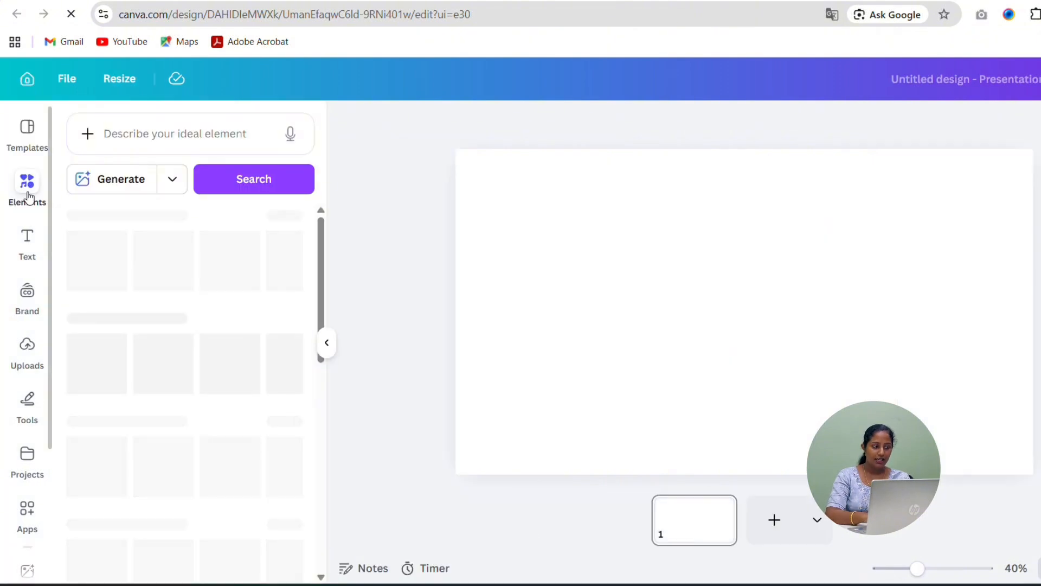
click(133, 138)
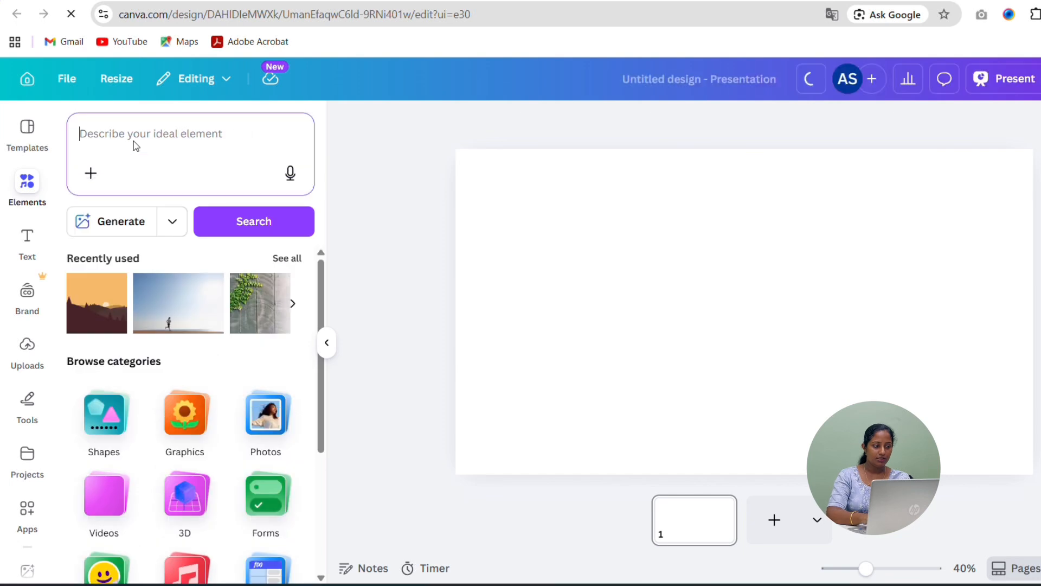
text(backgr)
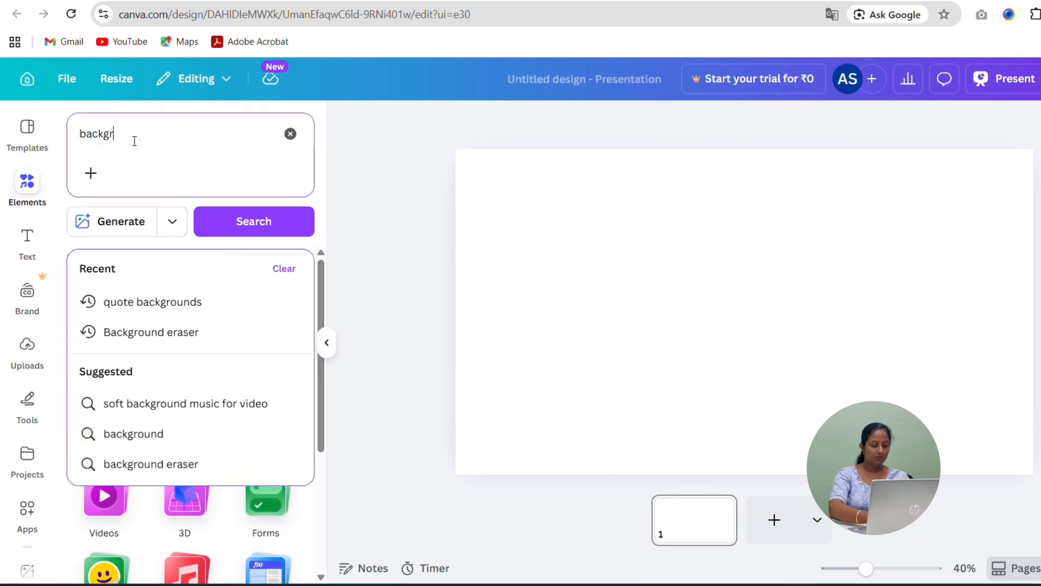
text(ound)
key(Return)
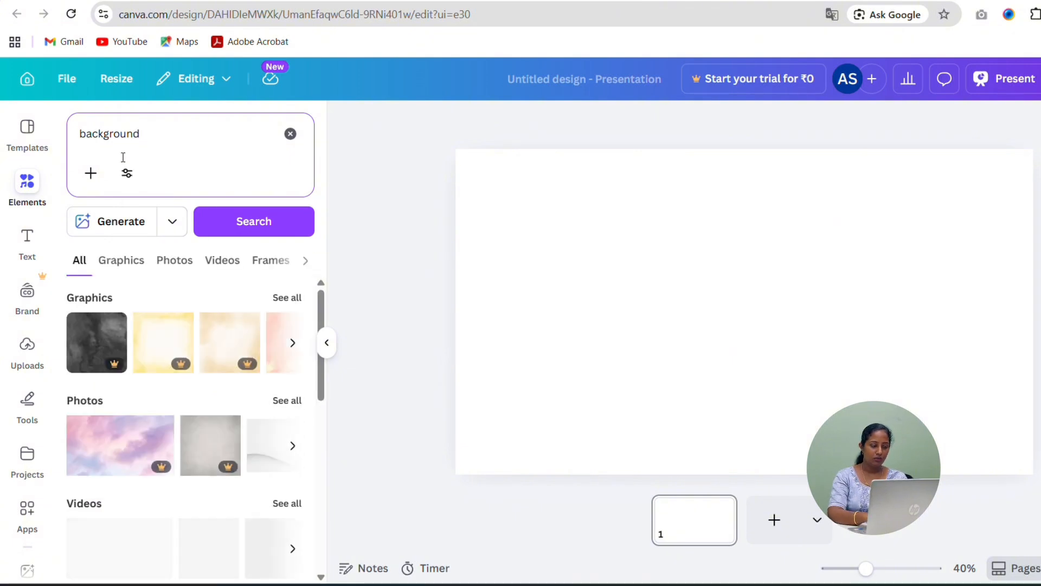
scroll(174, 302, down, 3)
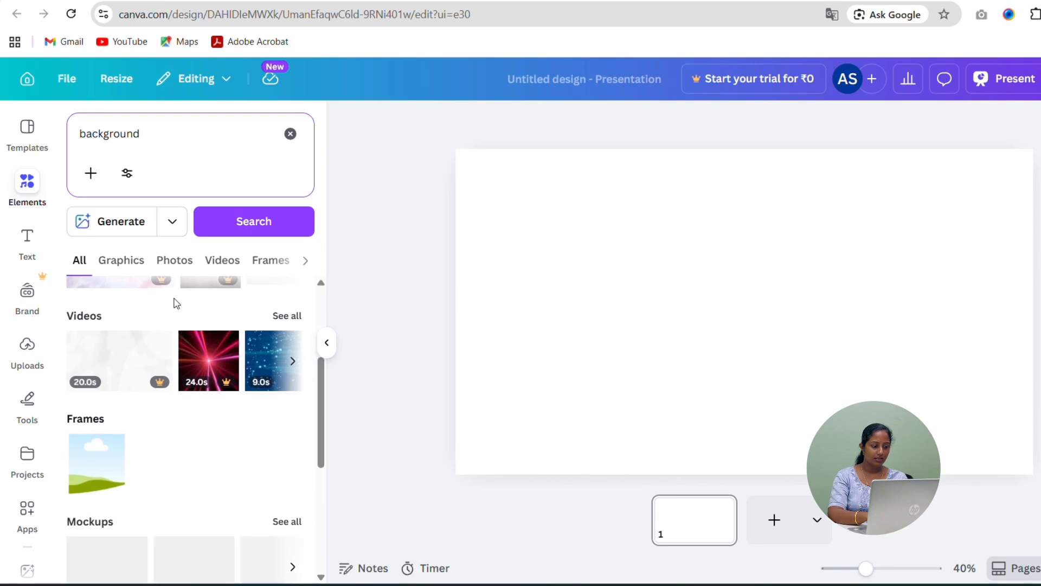
scroll(174, 302, down, 3)
scroll(174, 302, up, 6)
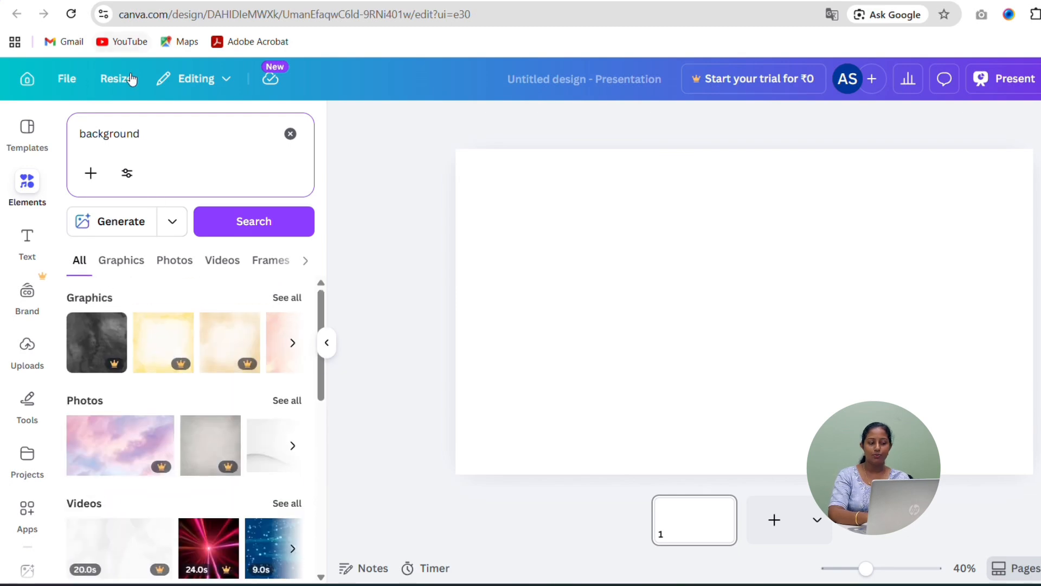
- Refine the elements search to "yellow background" and look through the results by category
click(82, 136)
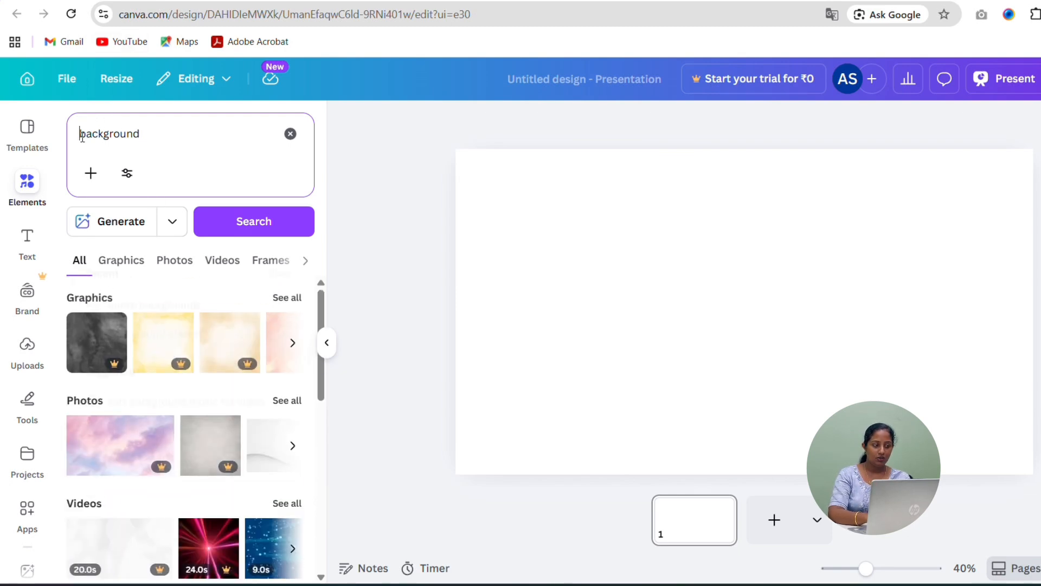
text(yellow)
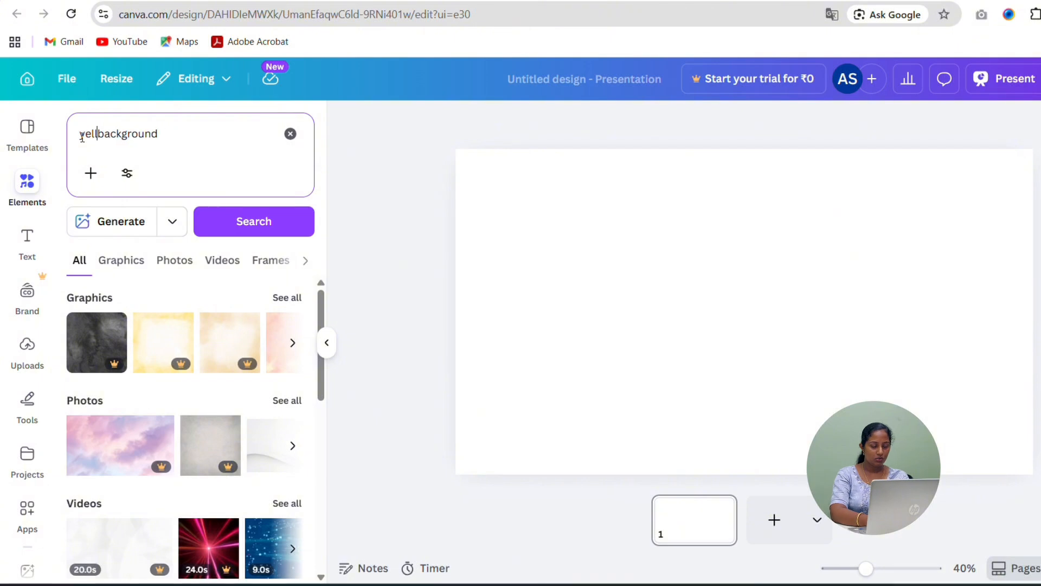
key(Return)
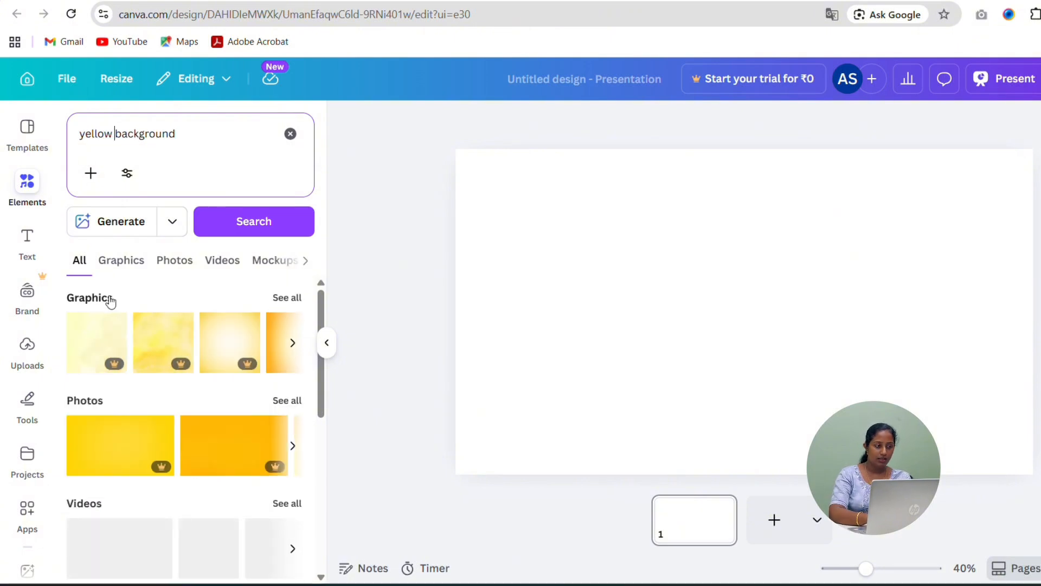
scroll(132, 367, down, 4)
scroll(135, 371, down, 2)
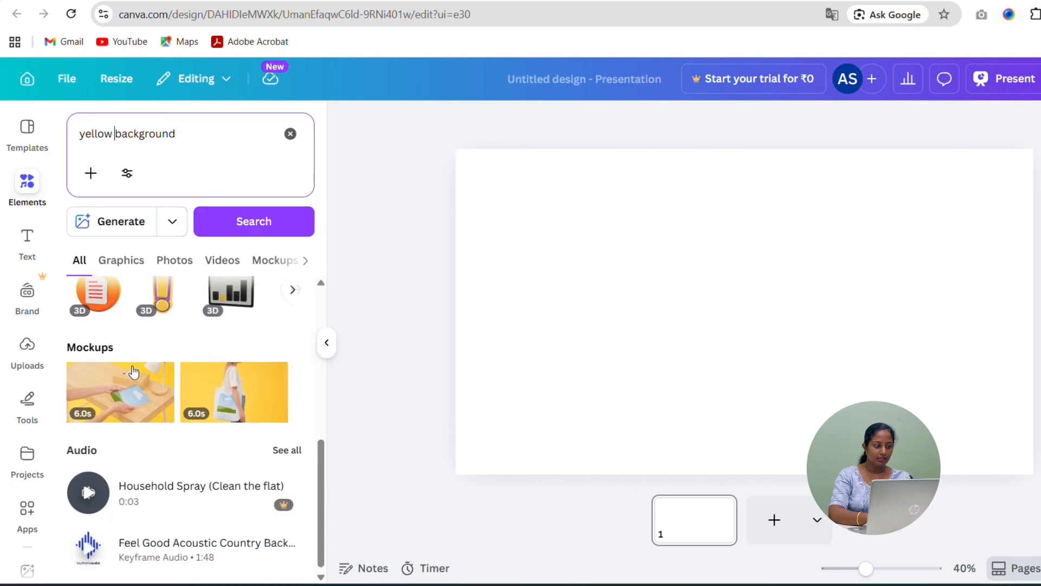
scroll(133, 372, up, 6)
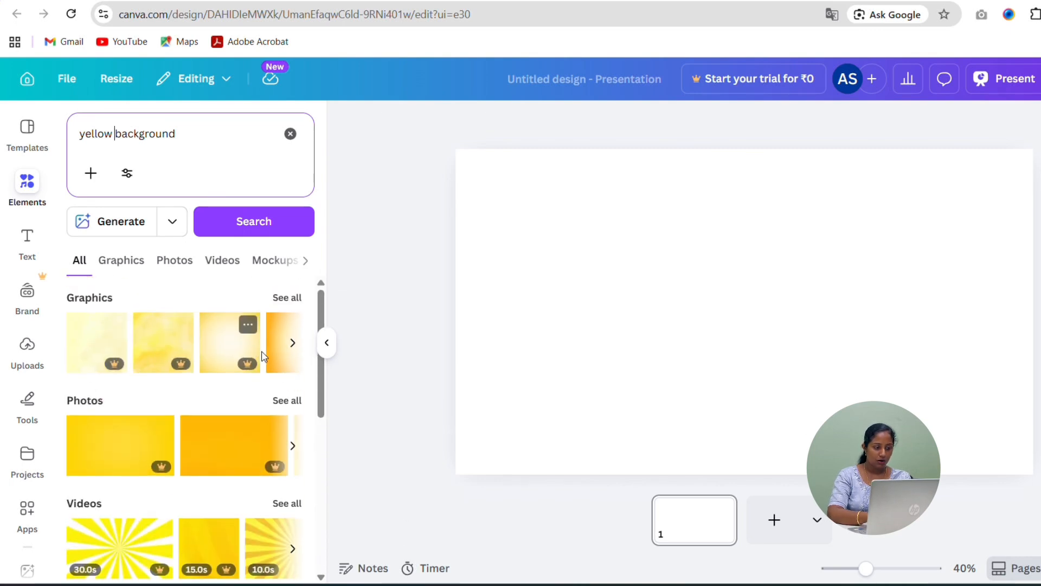
- Add the yellow-orange polygonal graphic from the graphics results to the page and set it as the page background
click(291, 345)
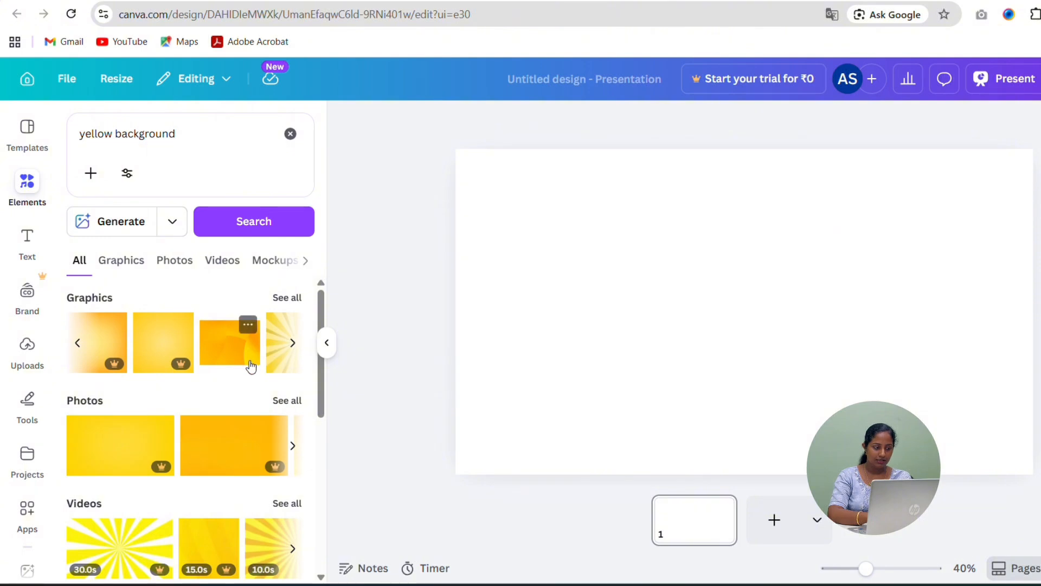
scroll(249, 365, right, 5)
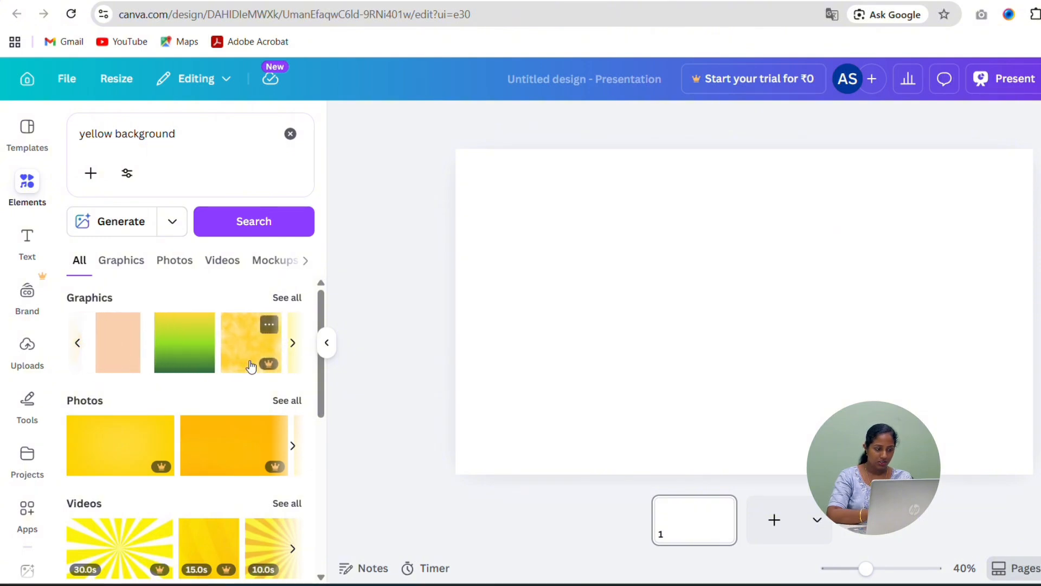
scroll(251, 367, right, 10)
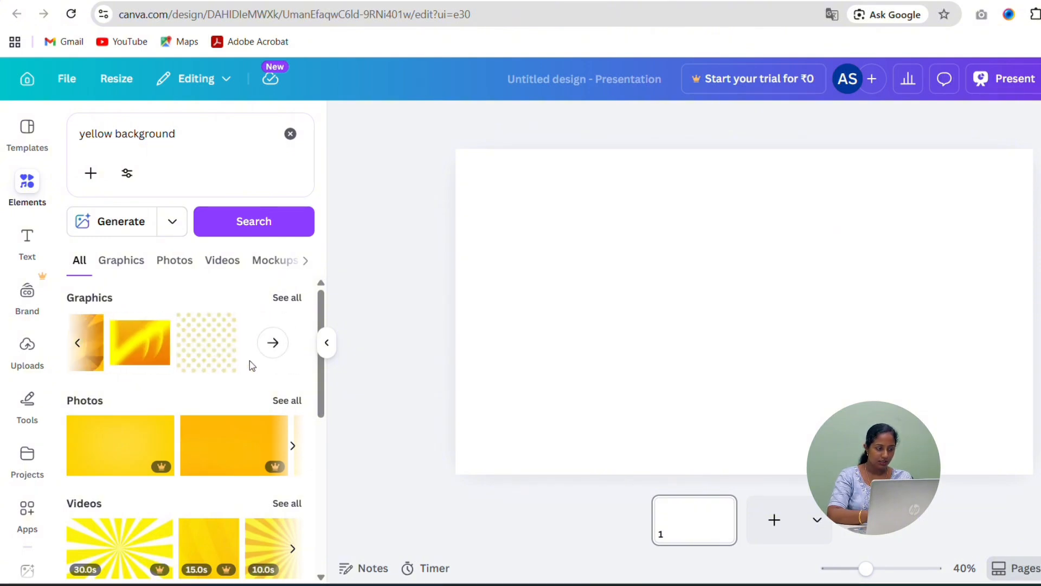
scroll(249, 367, left, 3)
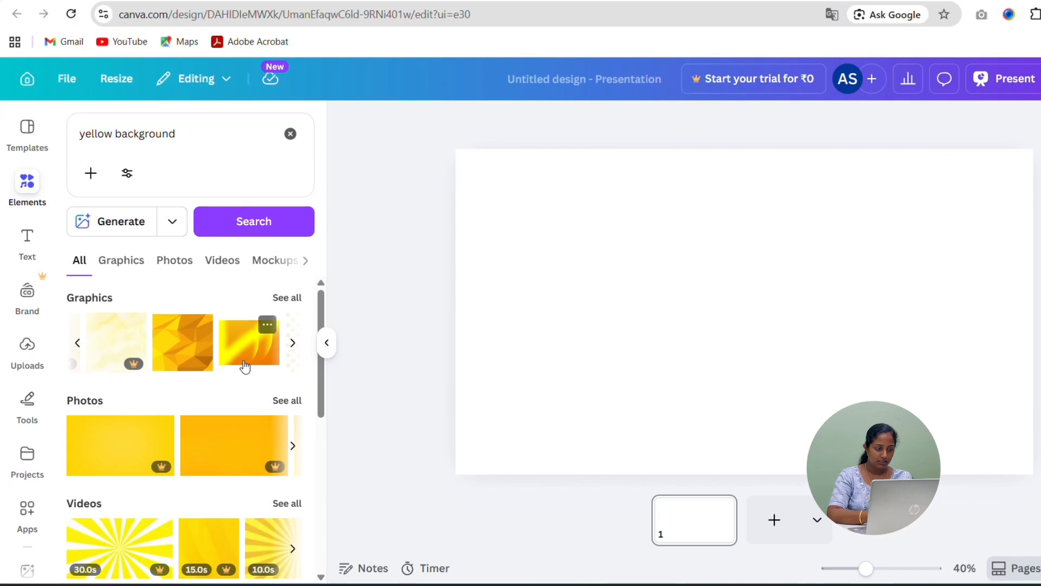
click(205, 358)
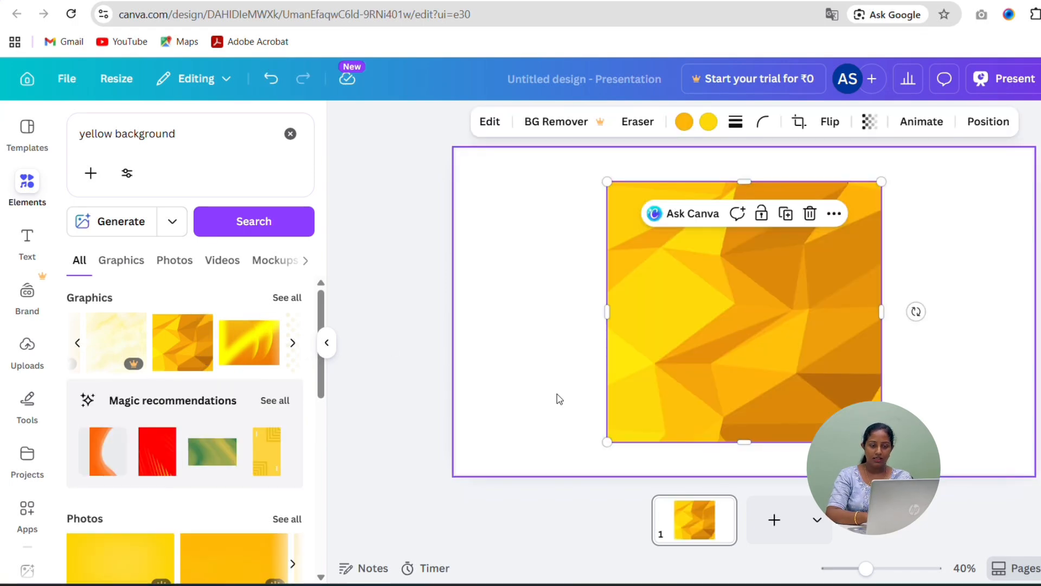
click(834, 215)
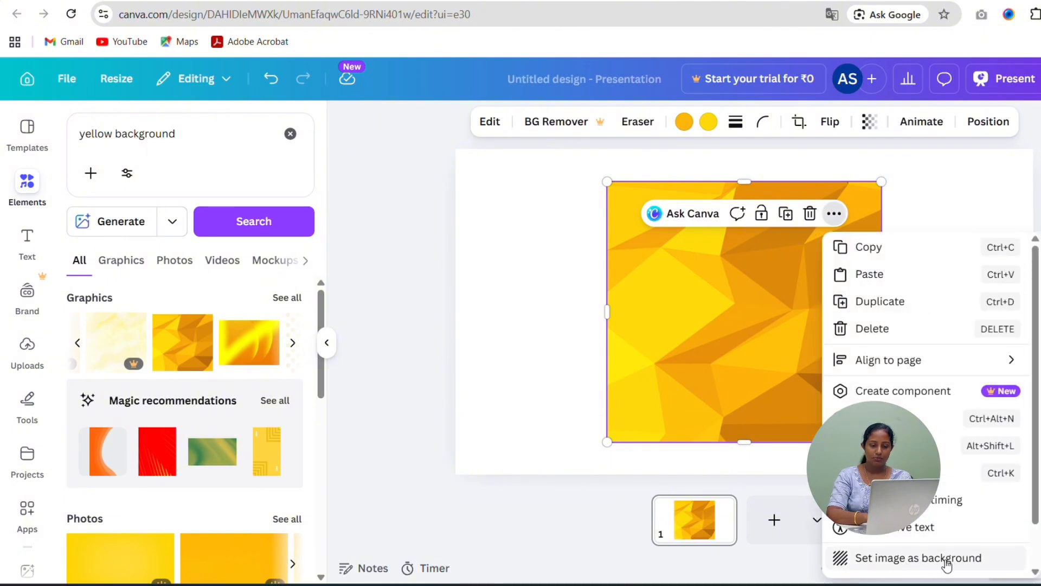
click(877, 566)
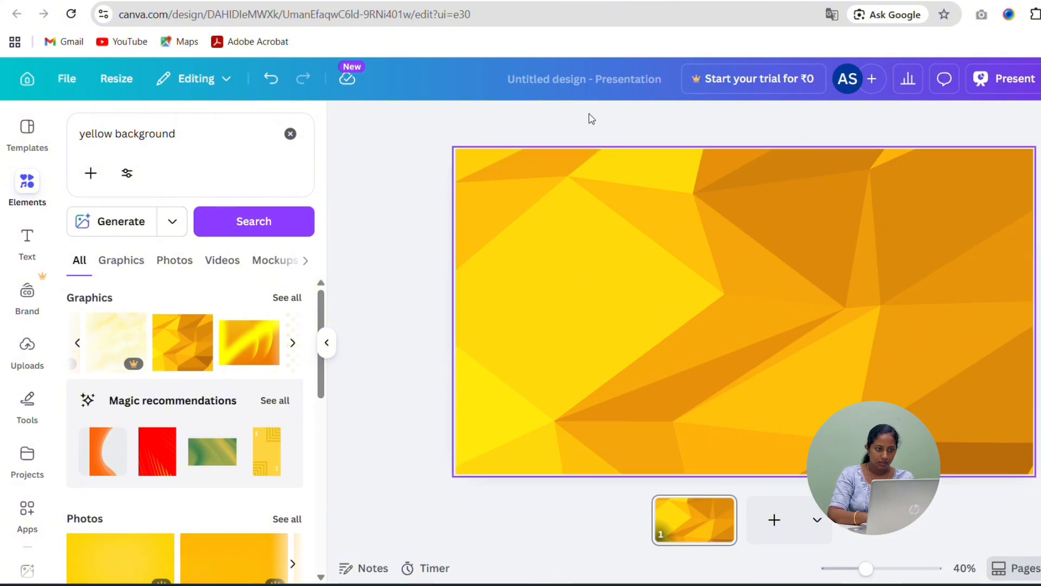
- Delete the background image and try pink, lime green and light orange as the page's solid background colour
click(700, 268)
key(Delete)
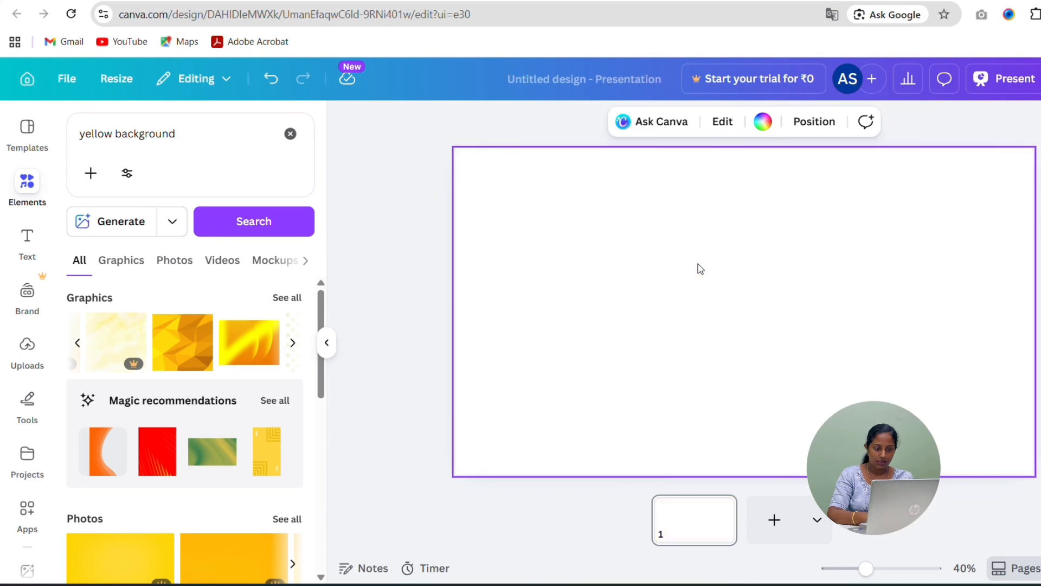
click(763, 123)
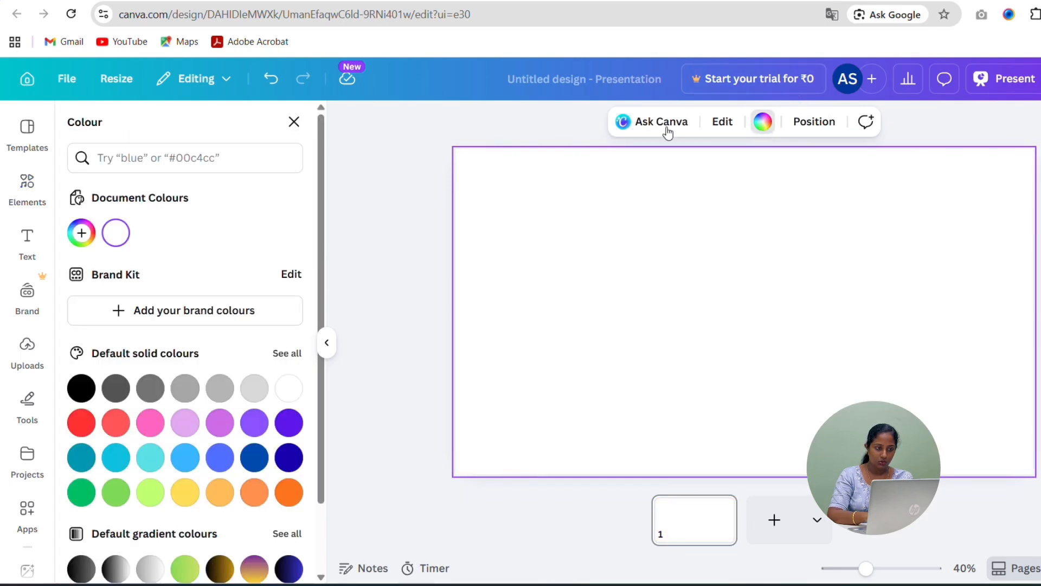
click(150, 423)
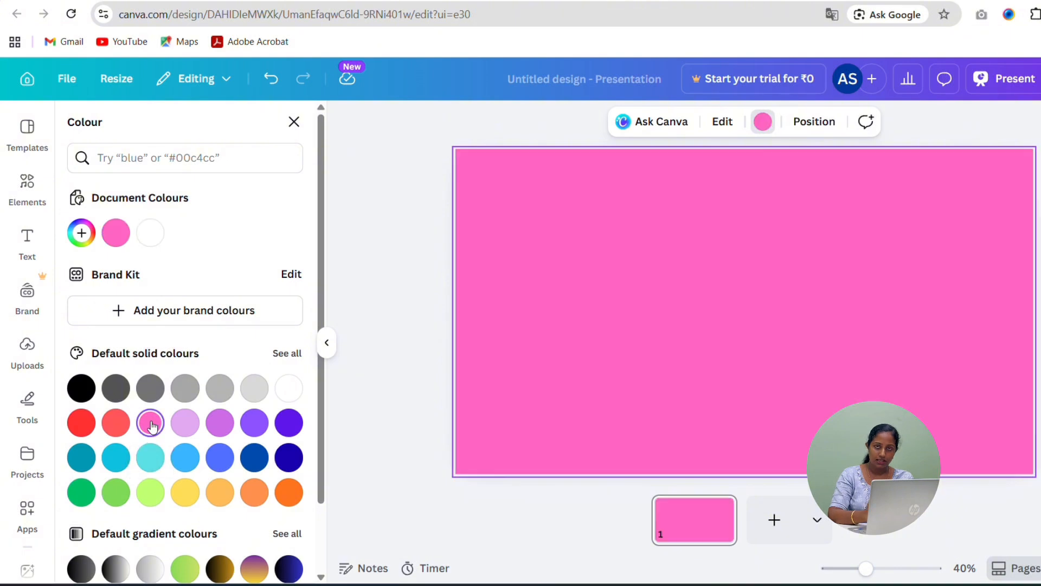
click(150, 492)
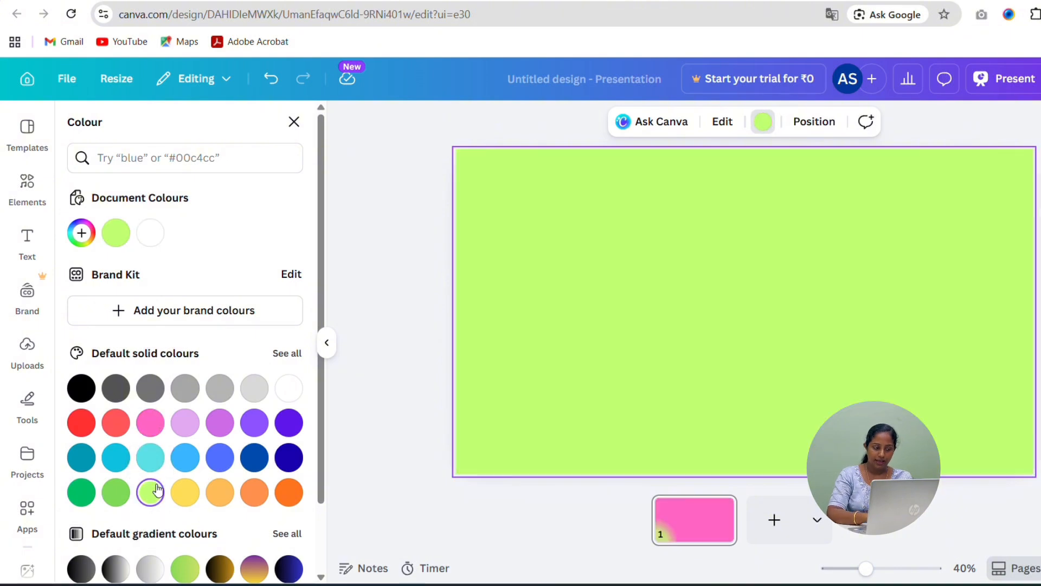
click(254, 491)
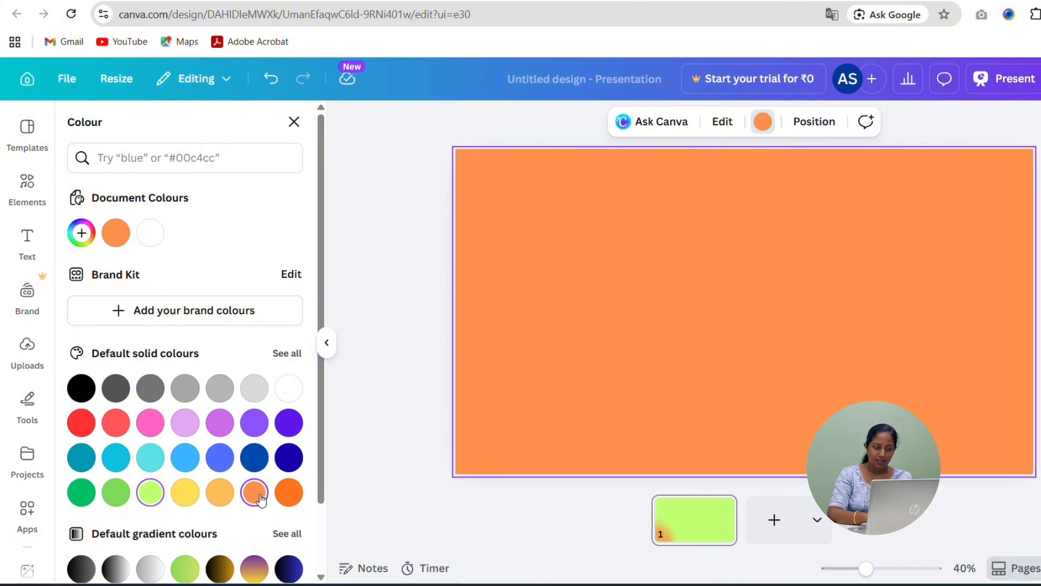
- Give the page background custom brown #9E4915, and replace it with blue #2E8BD6 sampled from the editor's header using the eyedropper
click(82, 233)
click(219, 352)
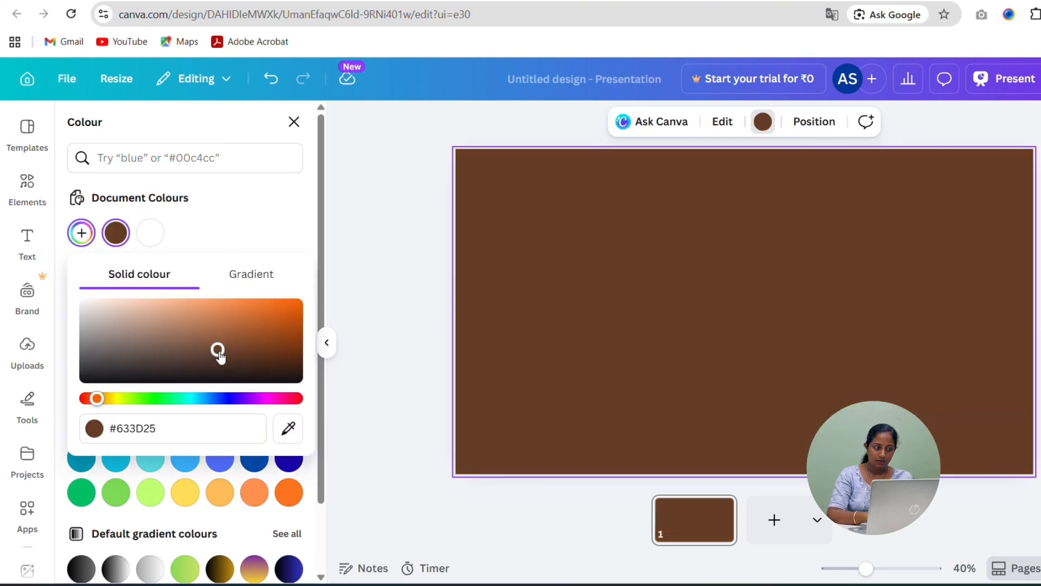
click(271, 332)
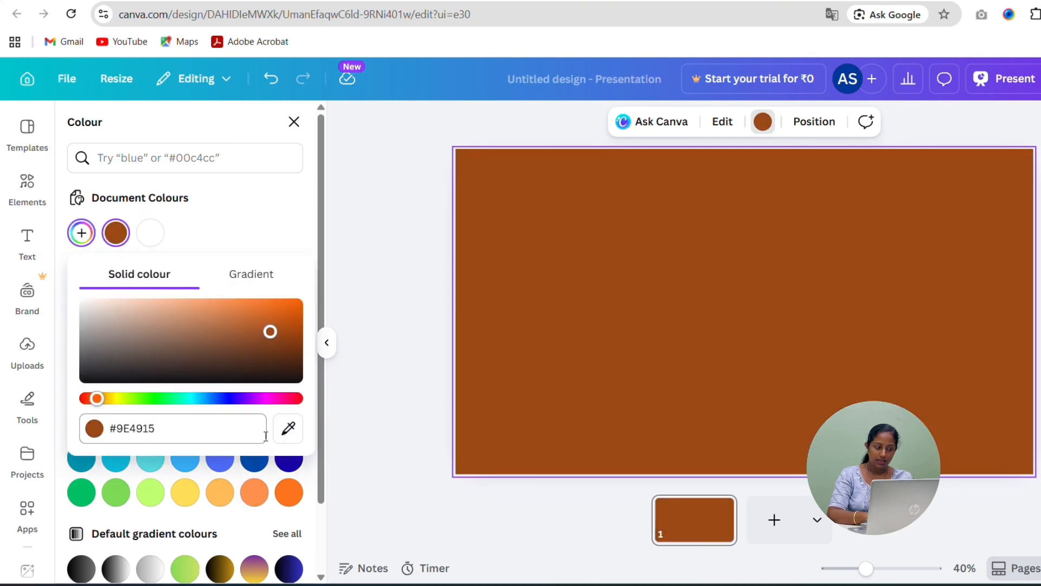
click(176, 423)
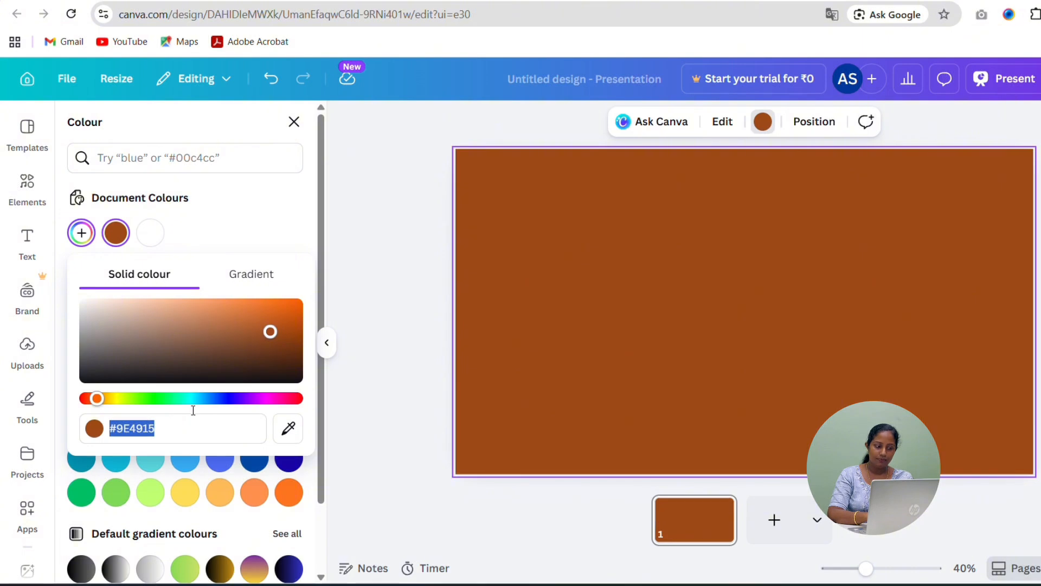
click(293, 432)
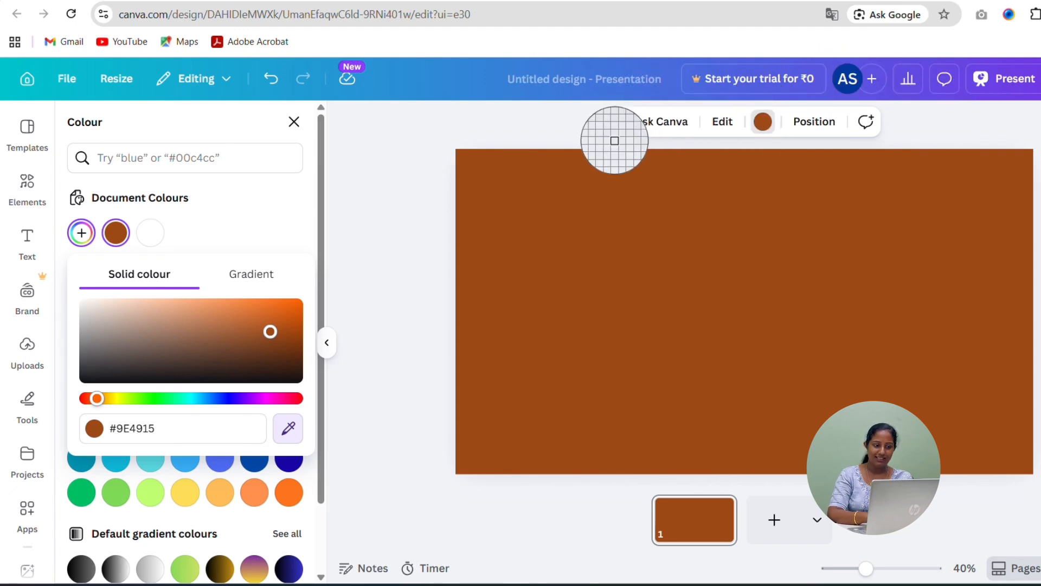
click(426, 79)
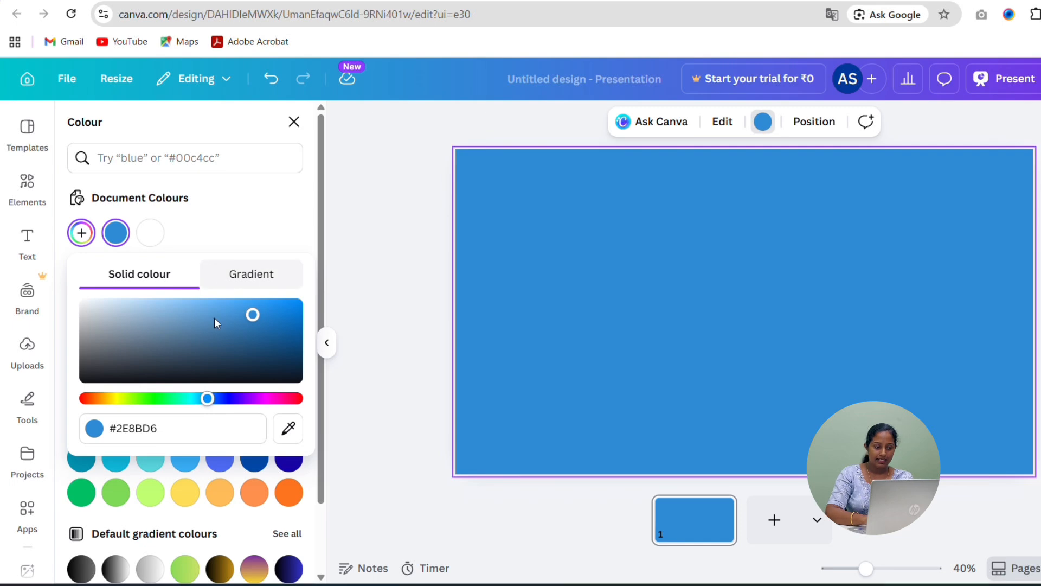
- Try the green, black-to-blue and violet-to-cyan default gradients on the page background, ending with the blue-to-purple gradient
scroll(191, 543, down, 2)
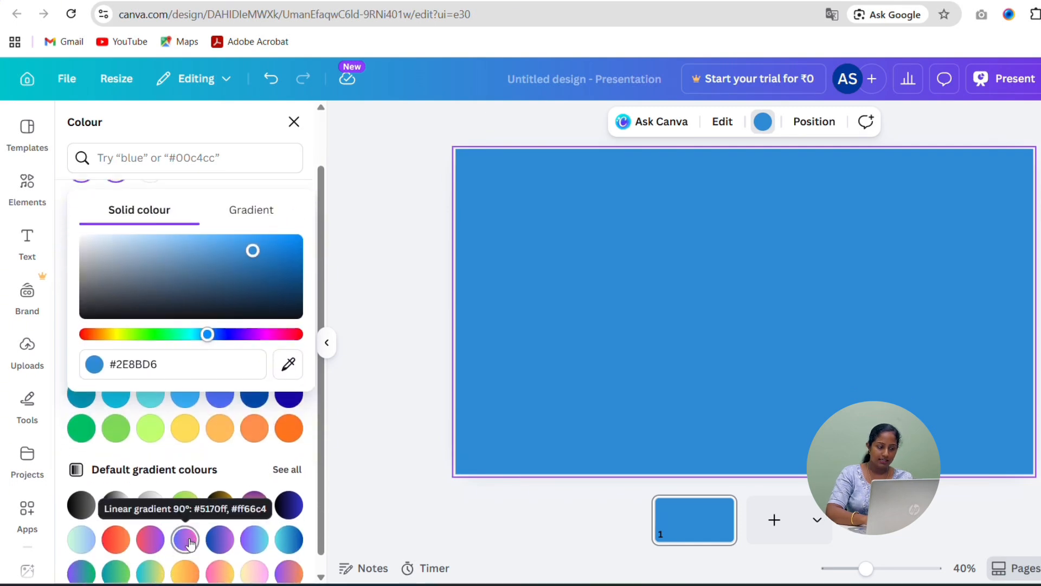
click(185, 493)
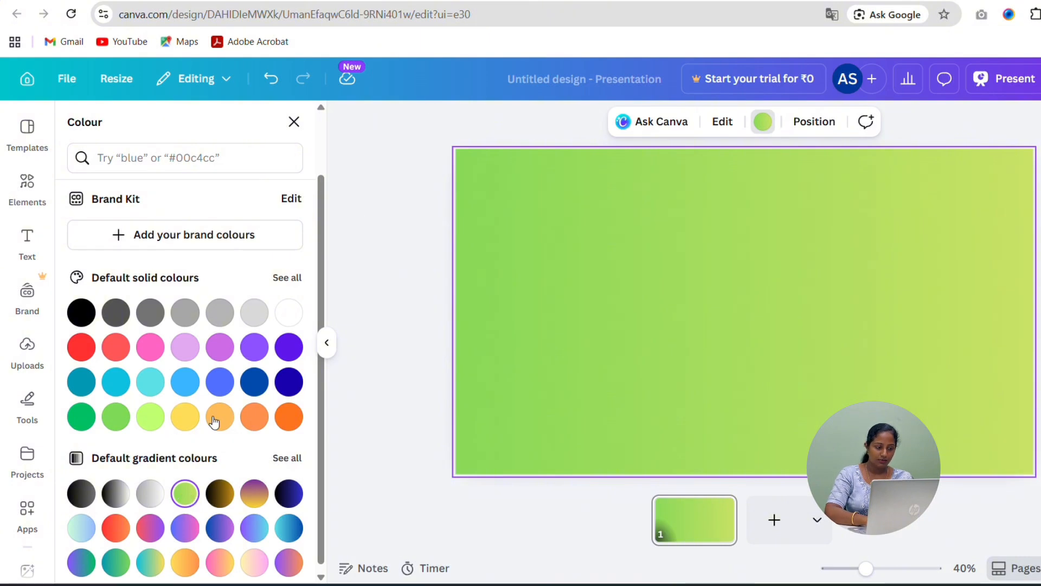
click(287, 497)
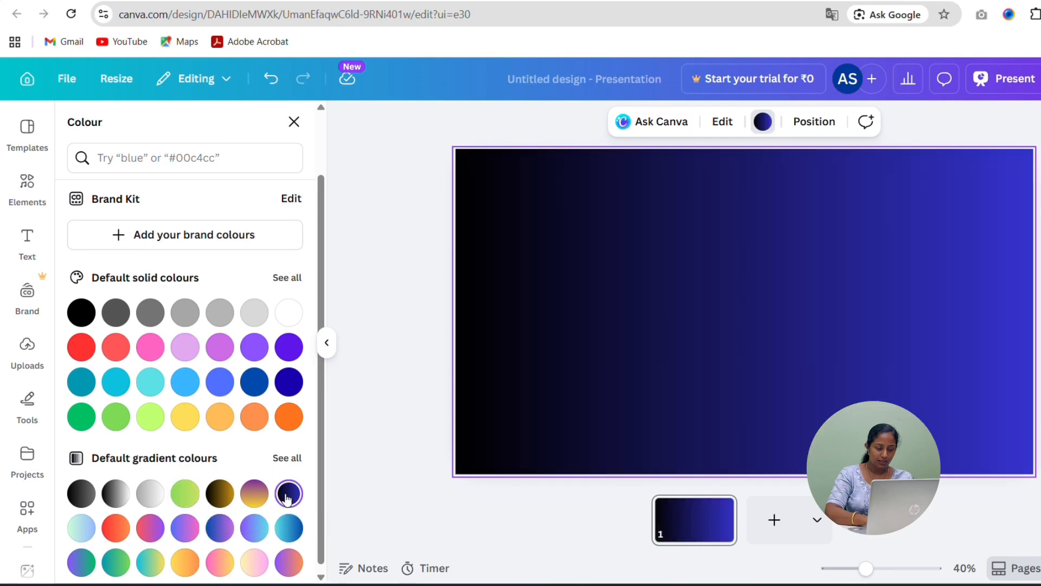
click(253, 529)
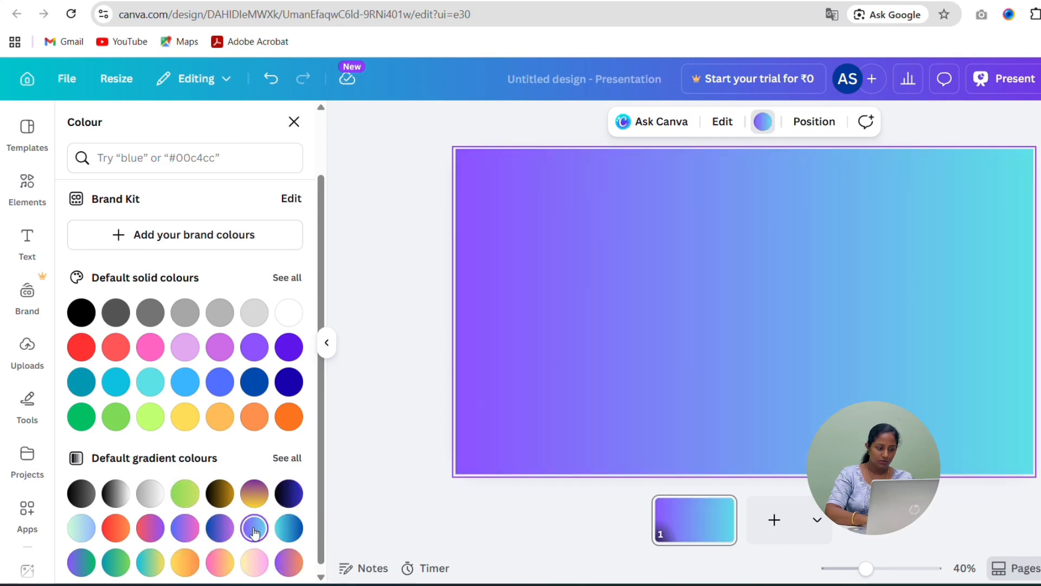
click(222, 530)
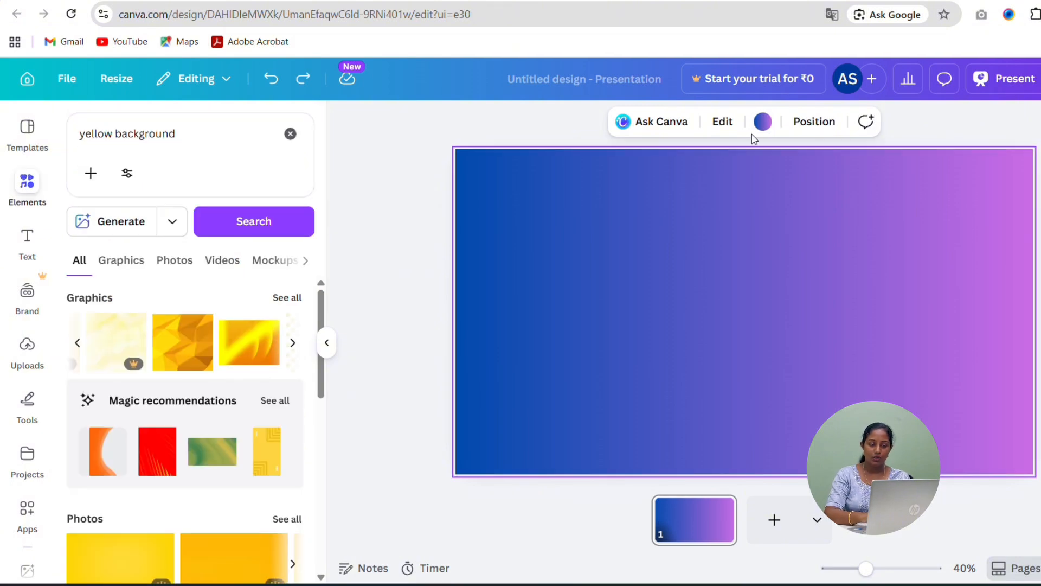
- Try the vertical, diagonal and radial styles on the page's blue-to-purple gradient background, ending with the radial style
click(763, 123)
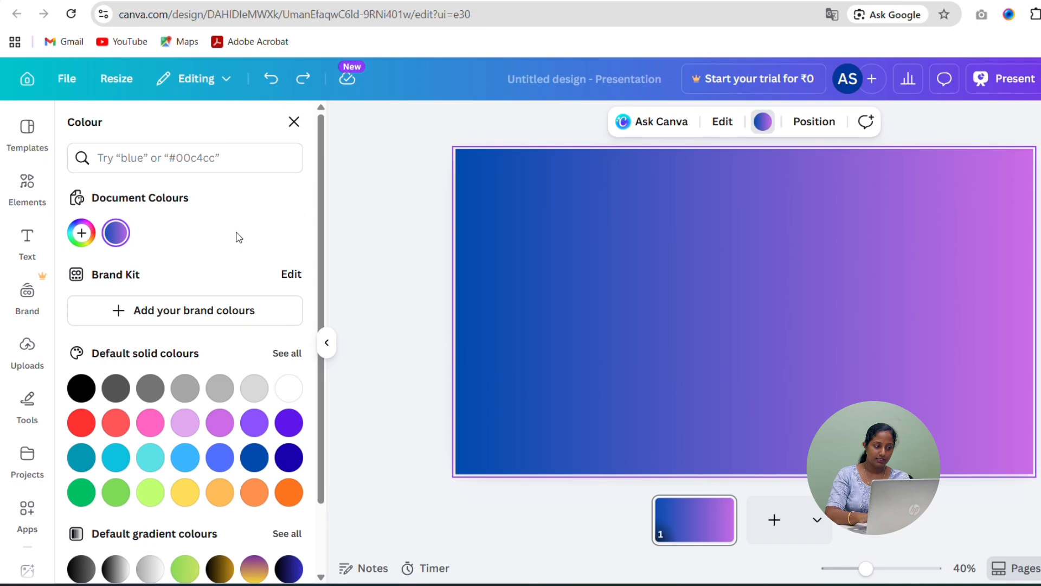
click(121, 236)
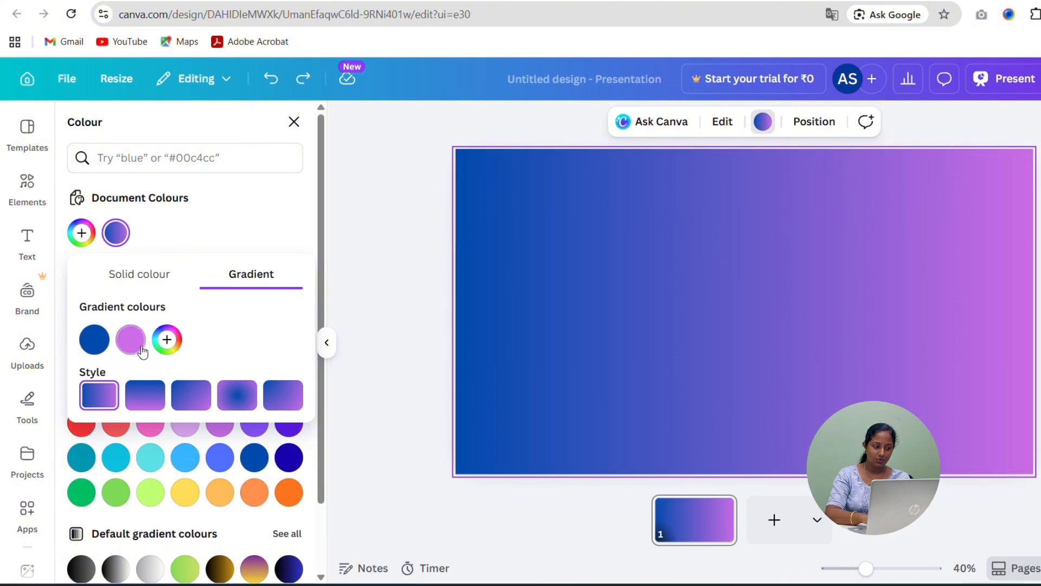
click(133, 398)
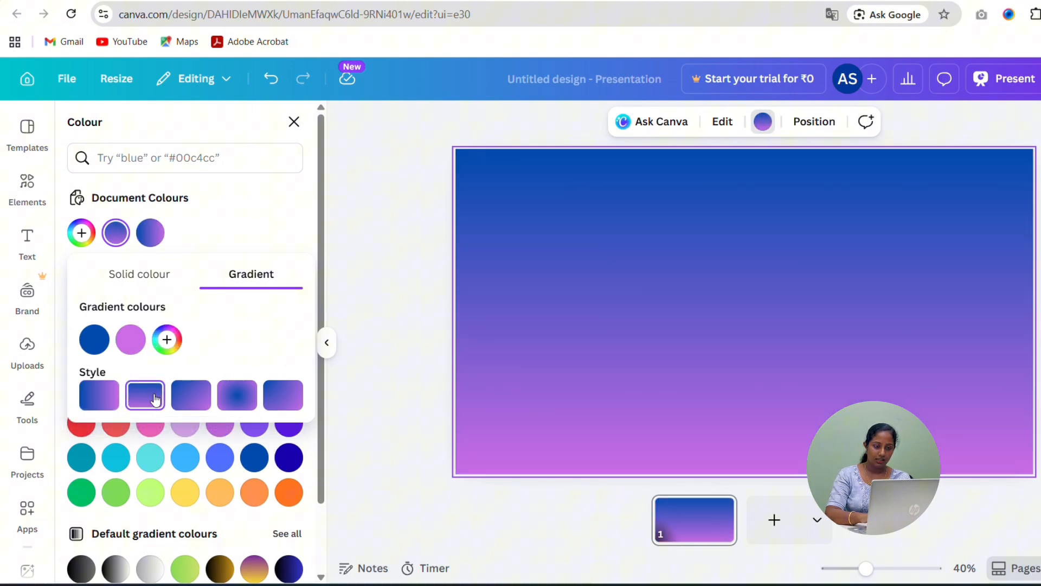
click(190, 397)
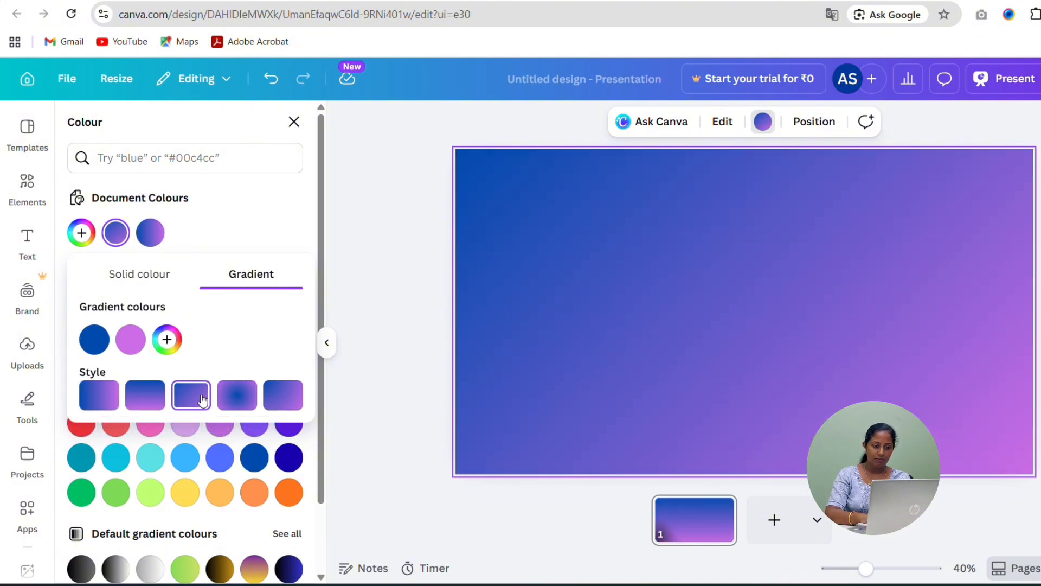
click(245, 400)
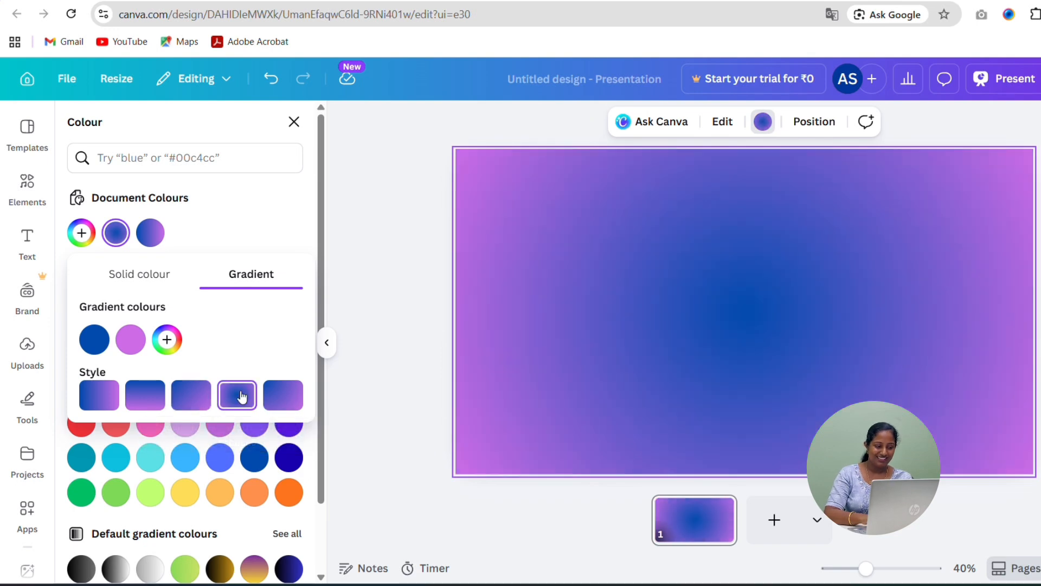
- Add a third colour to the radial background gradient and set it to green #76CB2B
click(166, 339)
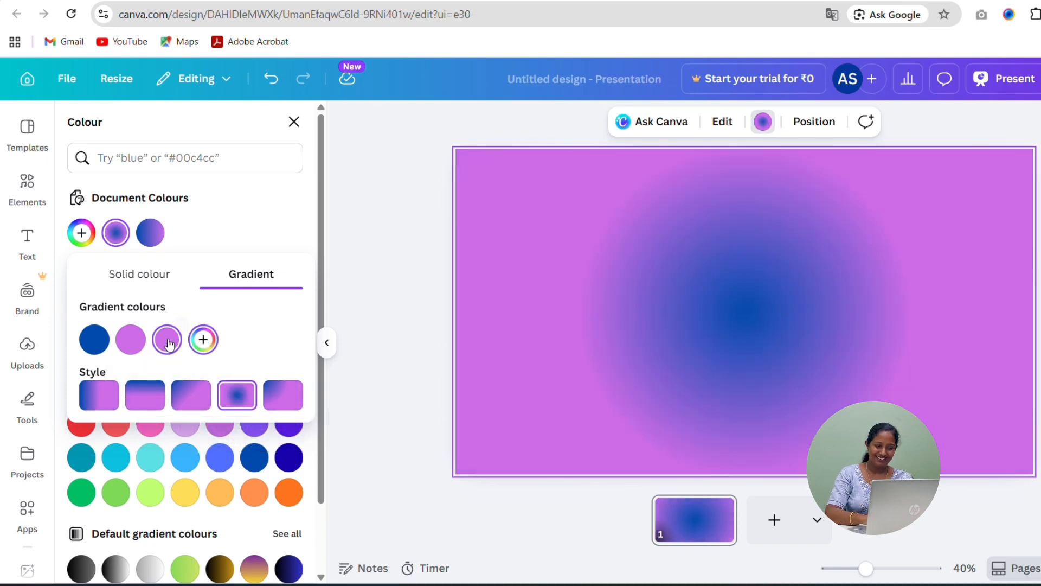
drag(276, 407, 201, 422)
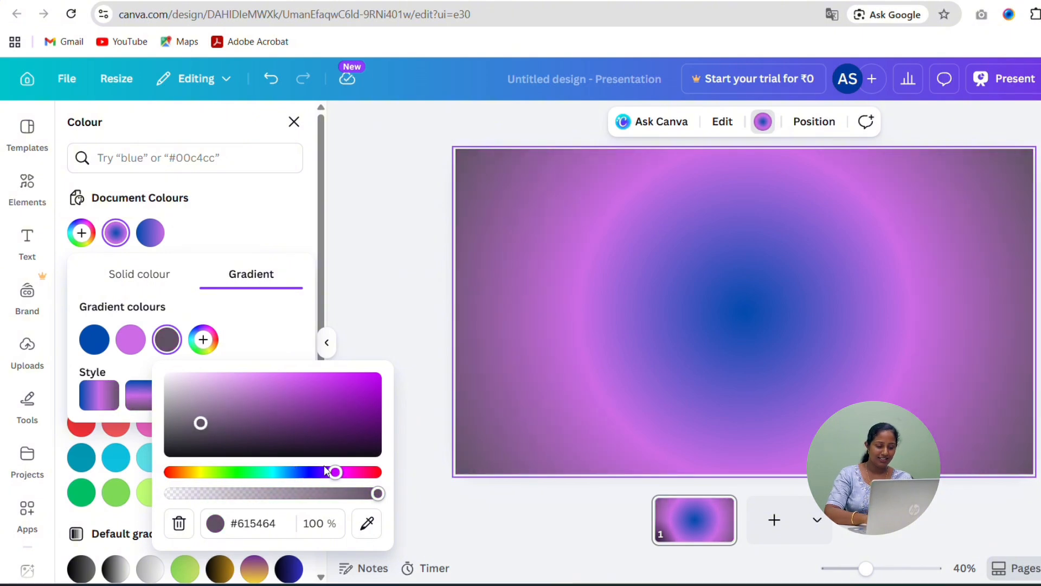
drag(336, 473, 221, 473)
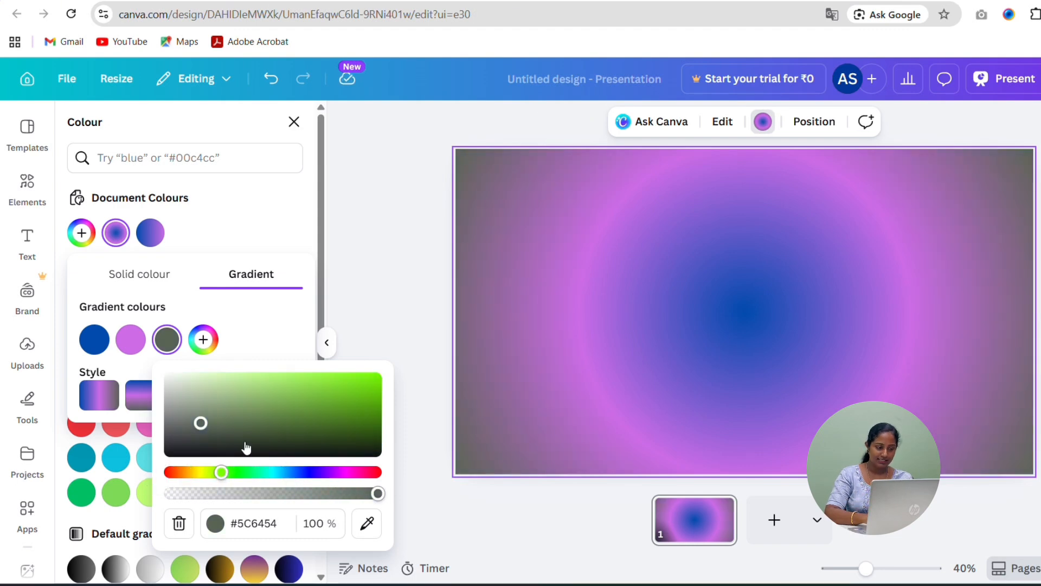
click(276, 422)
click(333, 392)
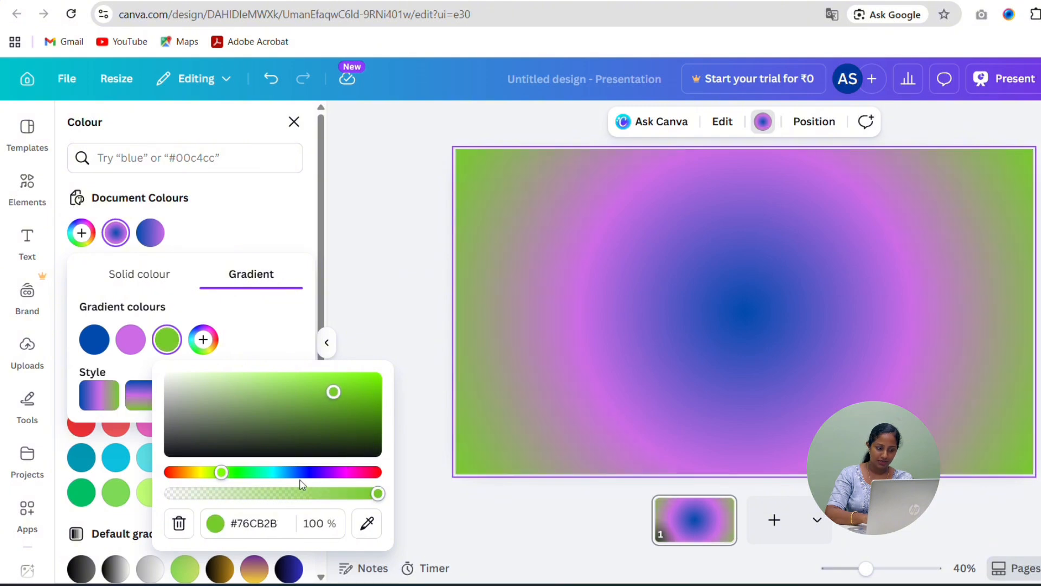
- Reduce the third gradient colour's opacity to 41% and try darker shades #395420 and #080B05, ending with green #61B51A
drag(300, 495, 255, 504)
click(297, 428)
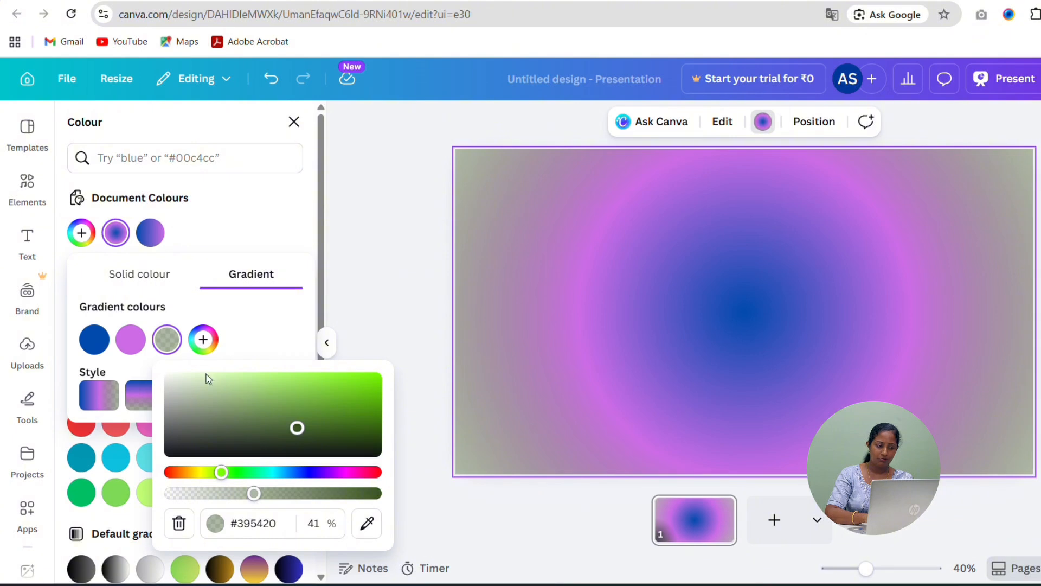
click(280, 450)
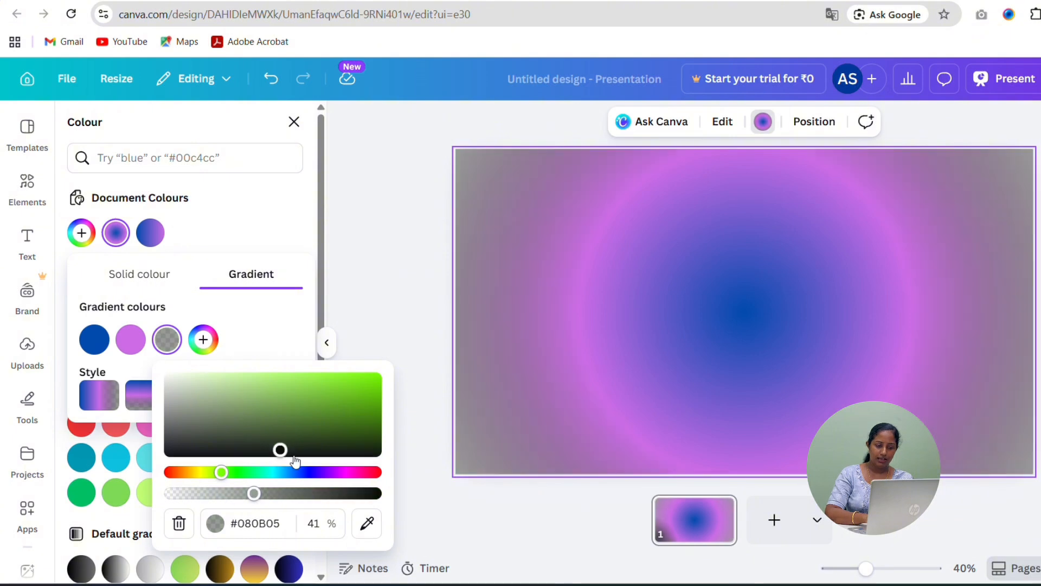
click(367, 523)
click(359, 398)
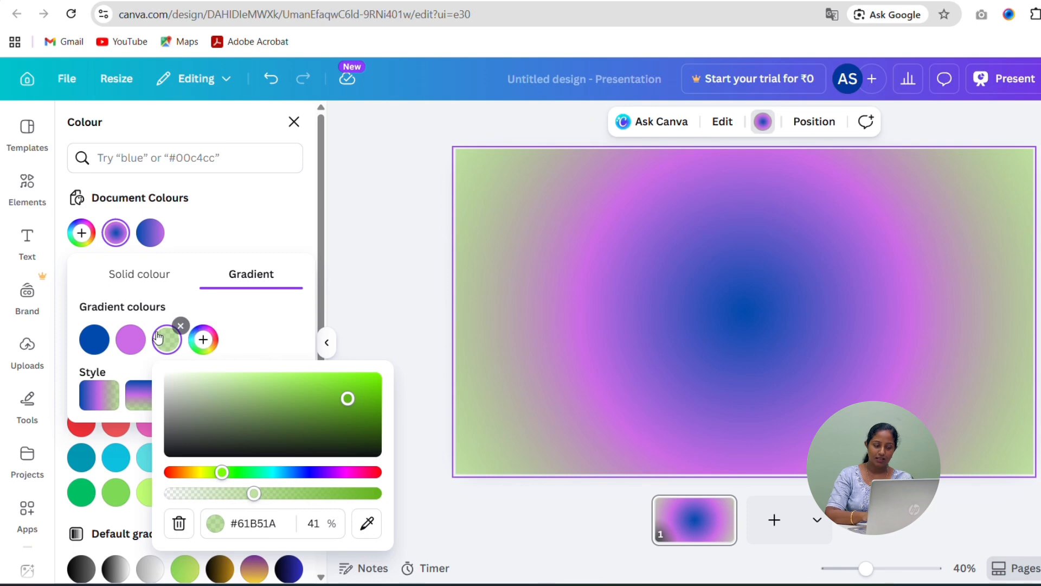
- Change the gradient's middle colour to dark purple #4A2554 and its first colour to red #AD0000
click(132, 337)
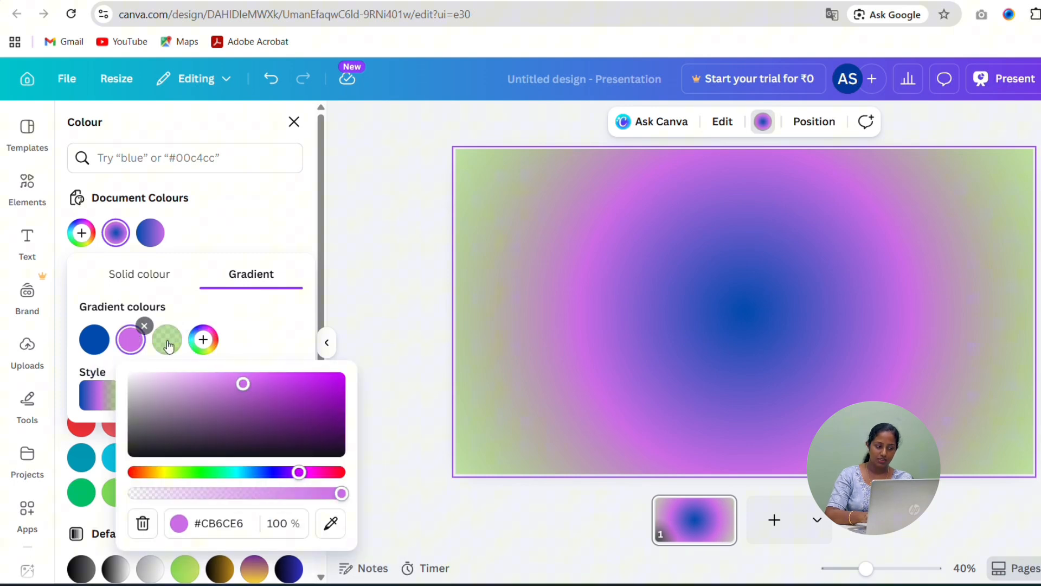
click(272, 404)
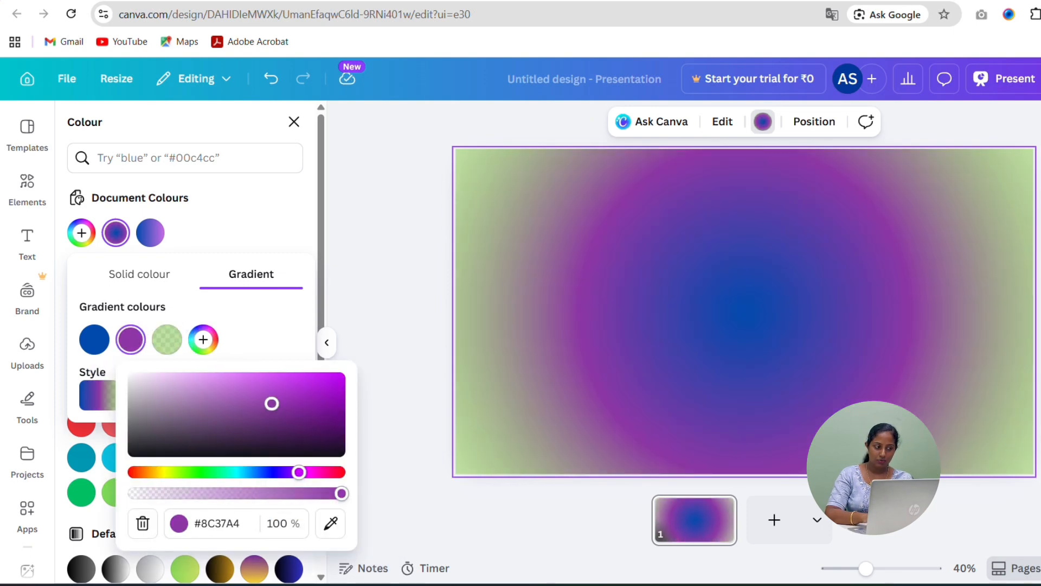
click(189, 420)
click(250, 428)
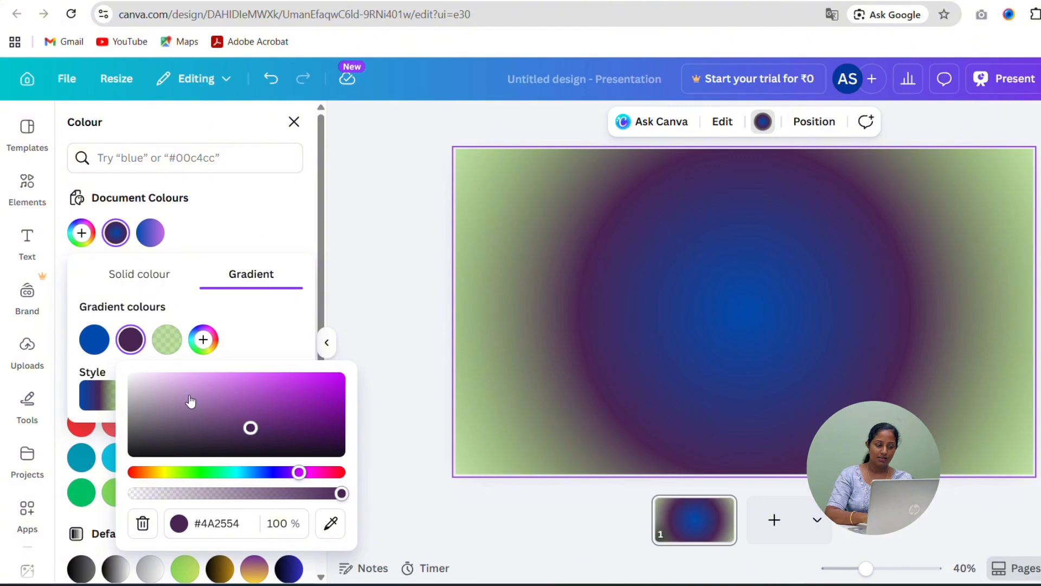
click(98, 336)
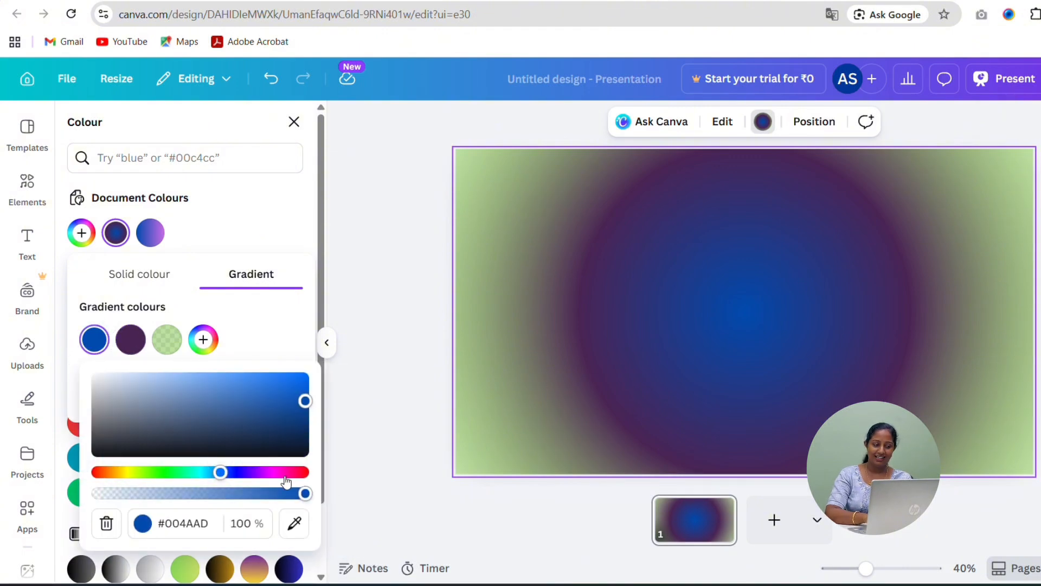
click(307, 473)
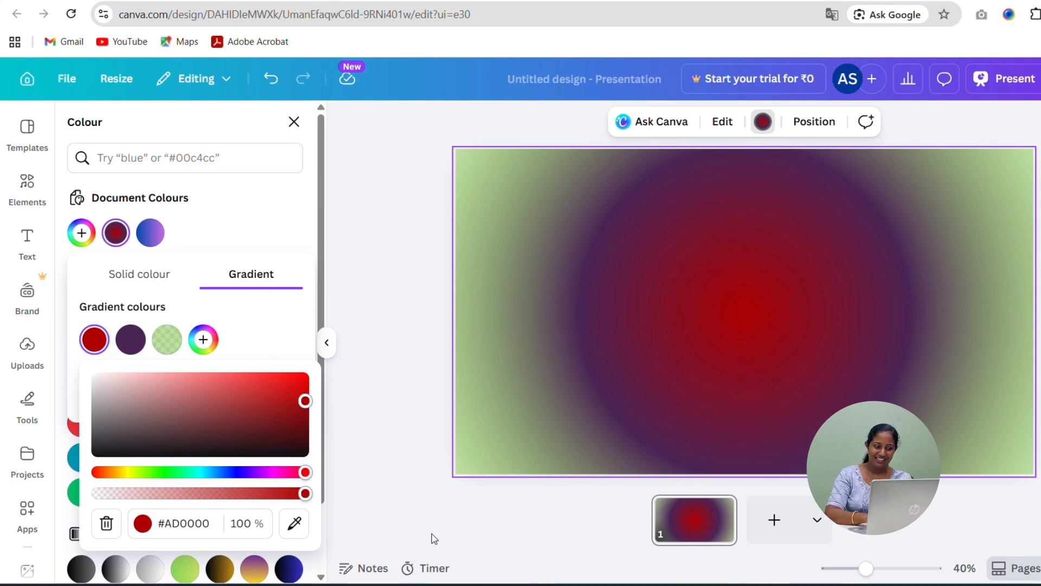
click(409, 339)
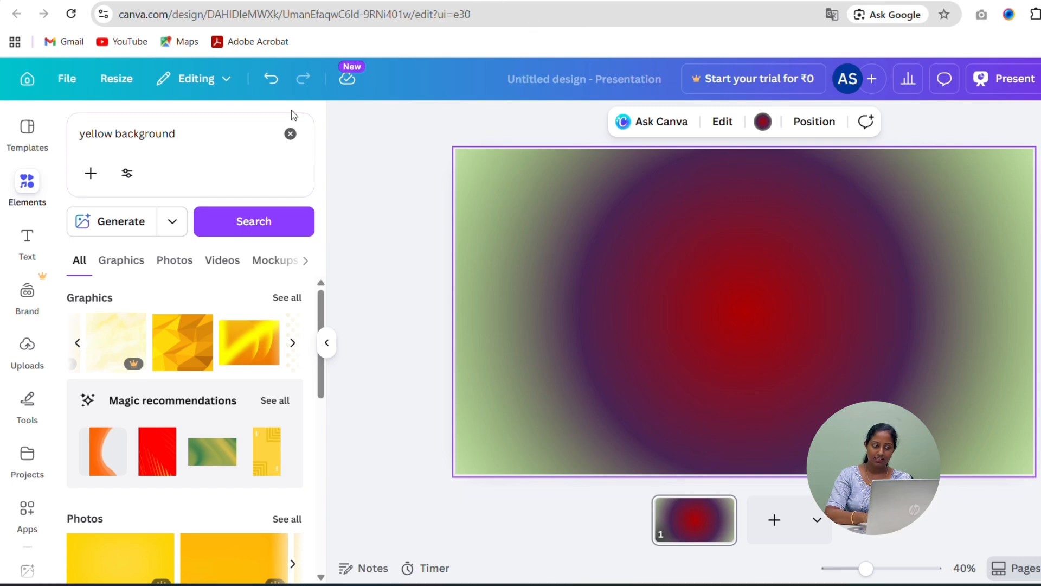
- Undo the gradient's added colours, colour changes and radial style, and delete the page's gradient background
click(281, 81)
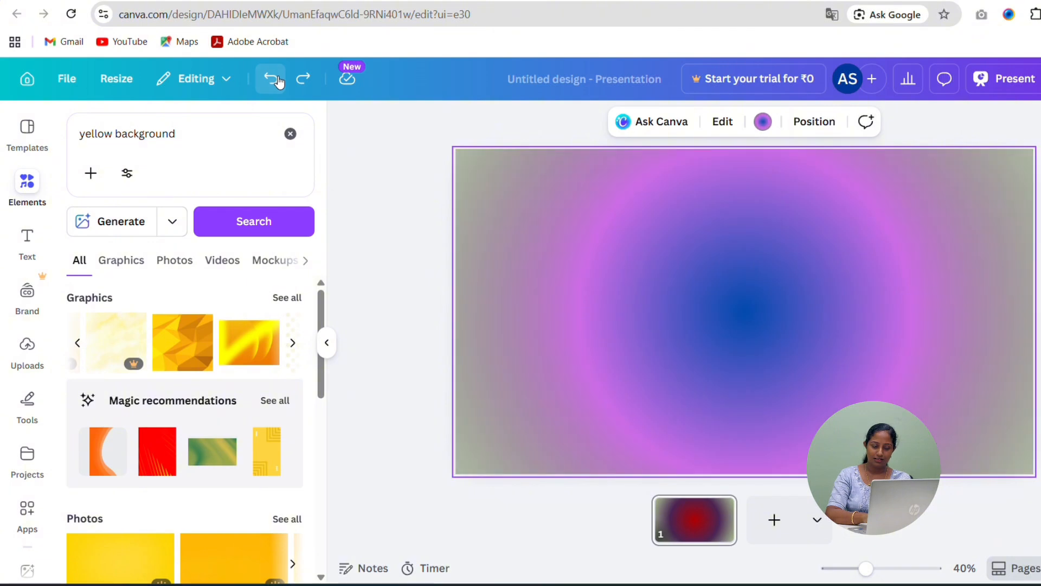
click(280, 81)
click(280, 82)
click(281, 81)
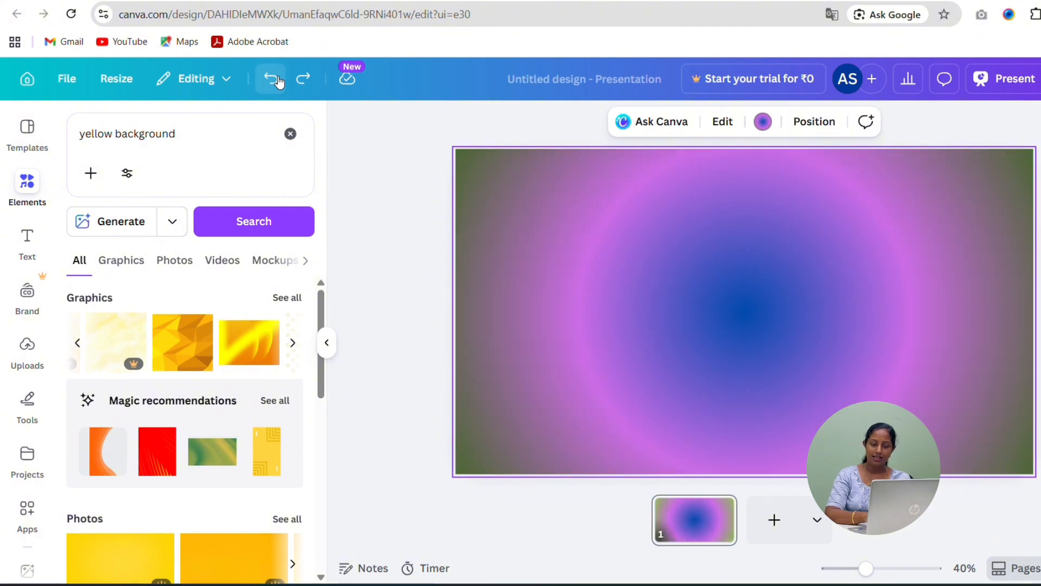
click(280, 81)
click(281, 82)
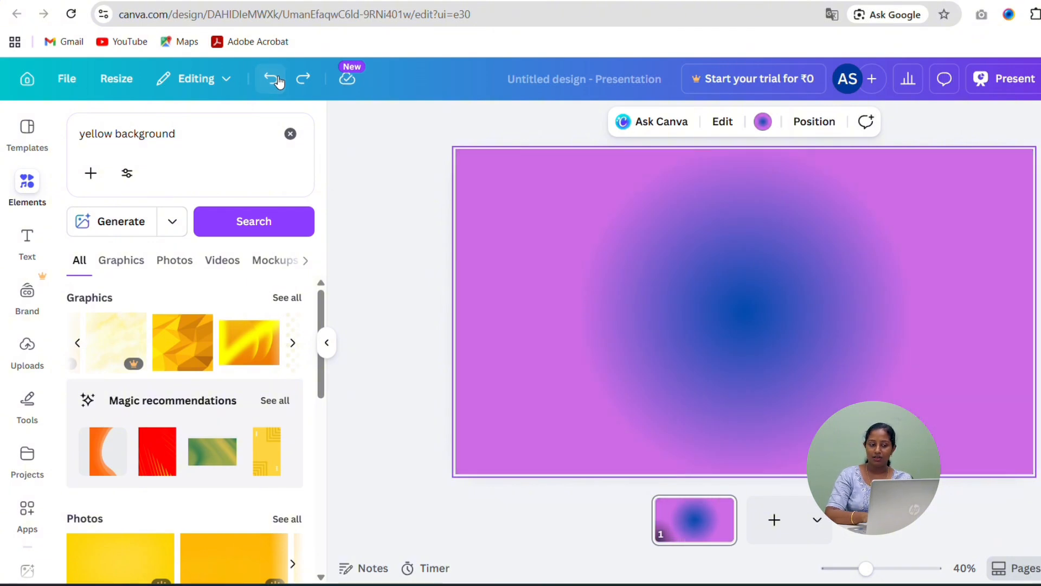
click(280, 81)
click(281, 81)
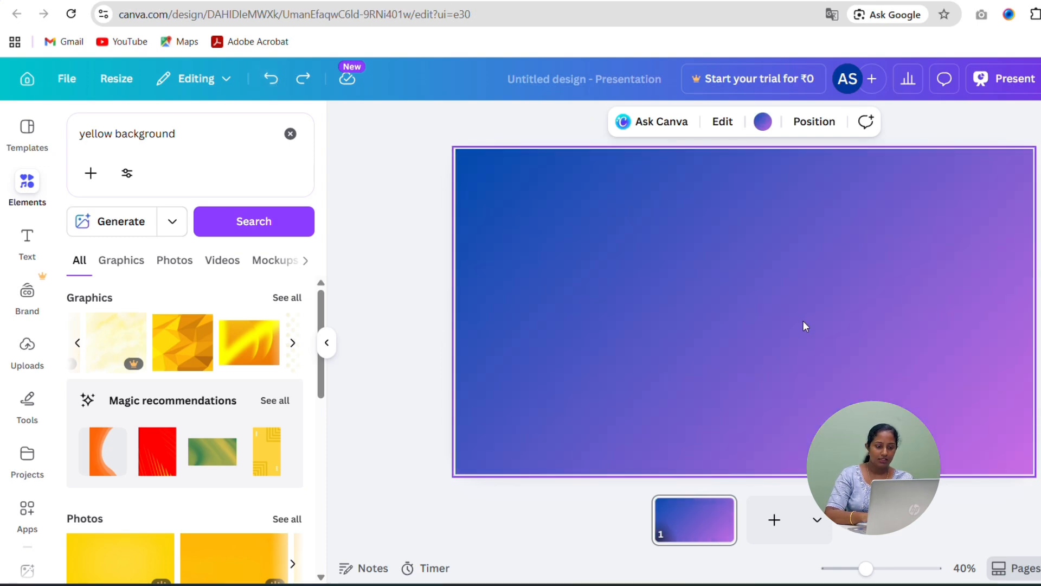
key(Delete)
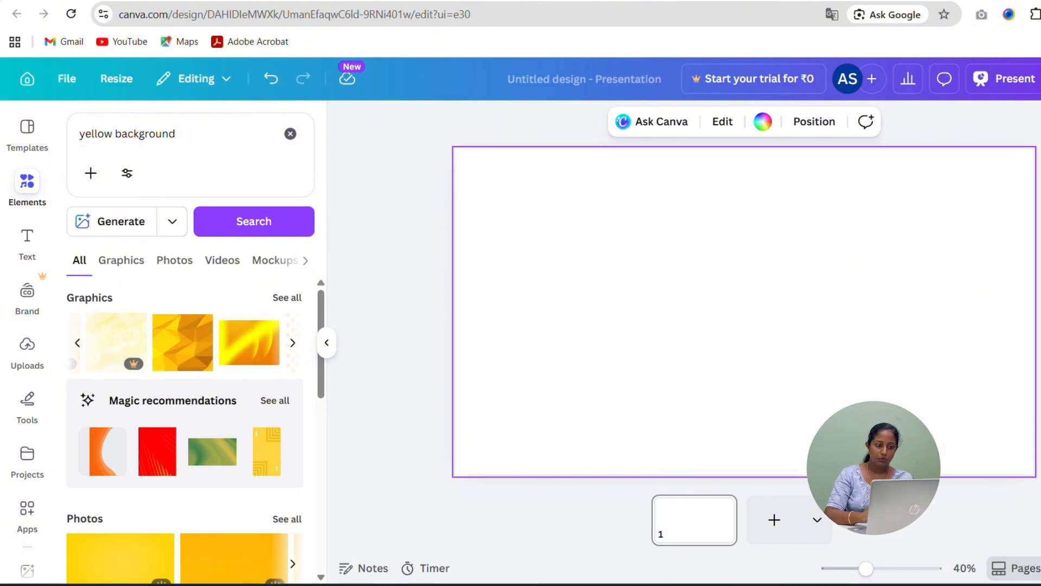
- Search Google for pinterest in a new browser tab and open the Pinterest site
key(ctrl+t)
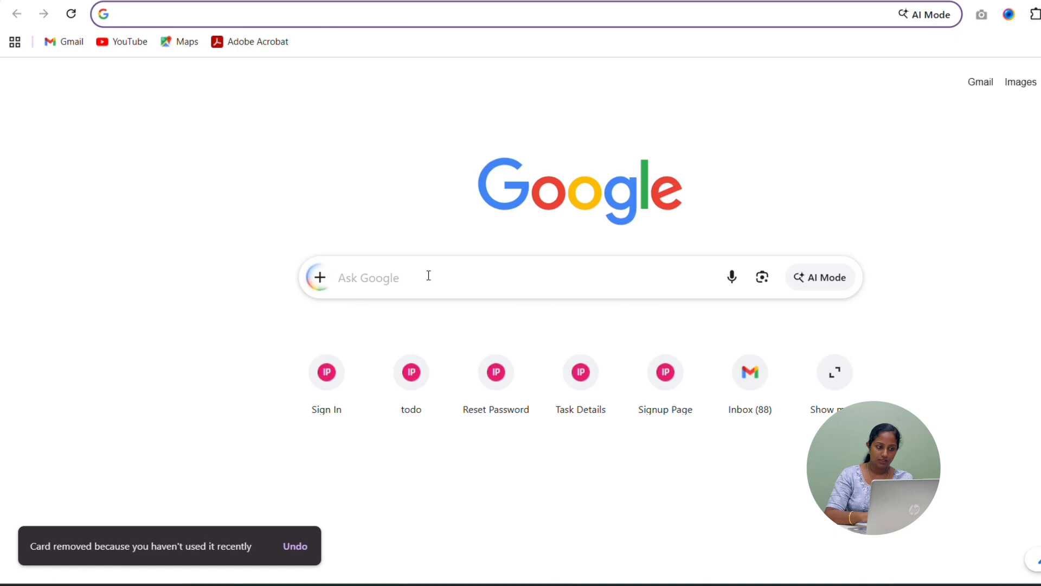
click(429, 276)
text(pi)
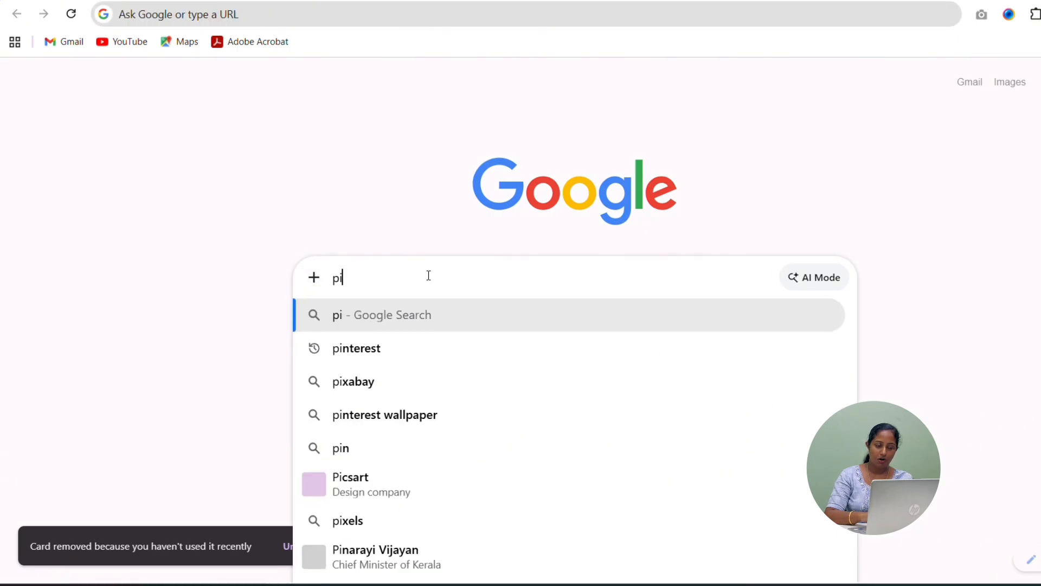
text(ntere)
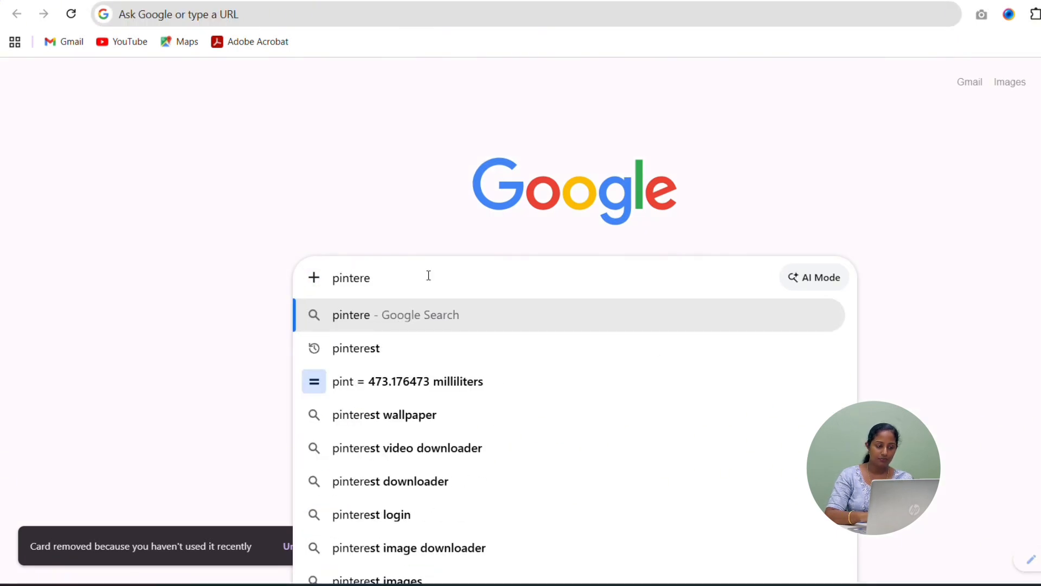
click(420, 351)
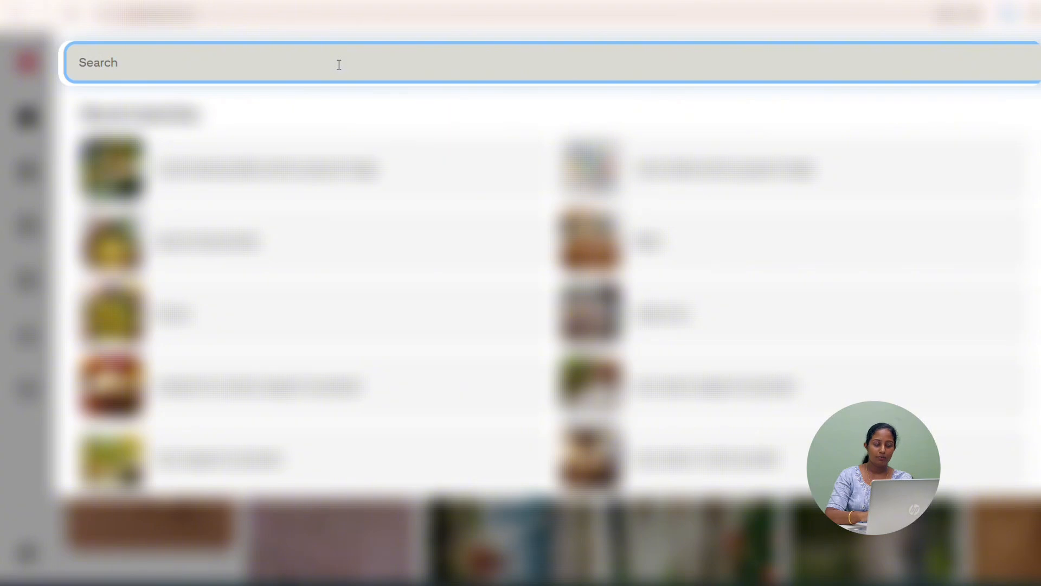
- Search Pinterest for background
text(ba)
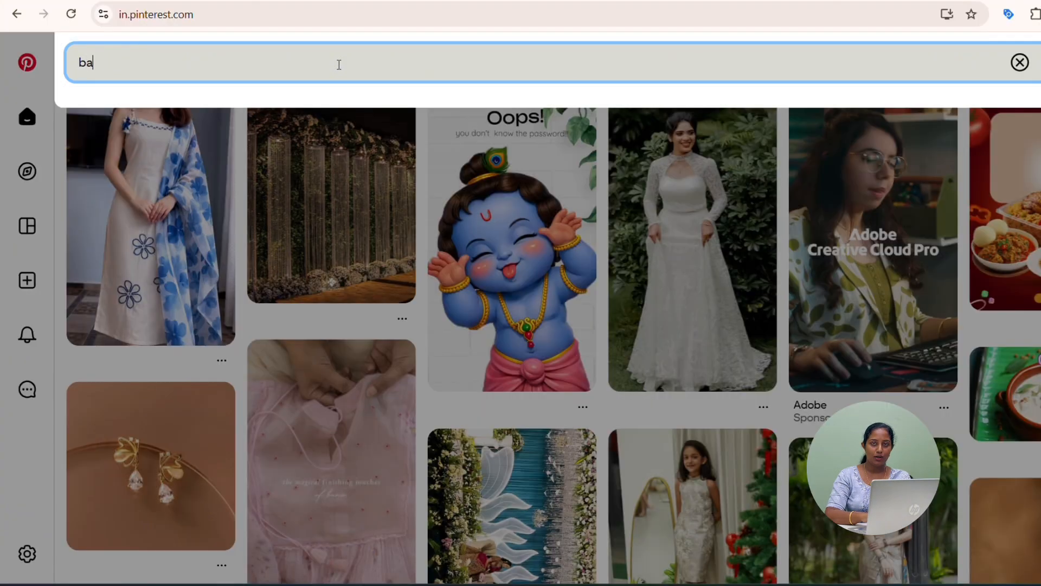
text(ckgr)
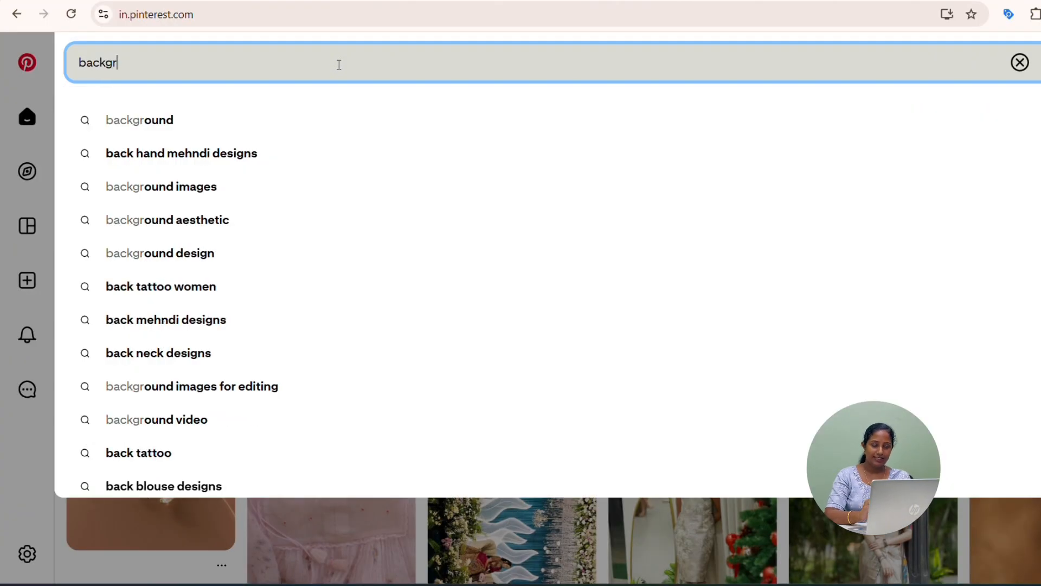
text(oun)
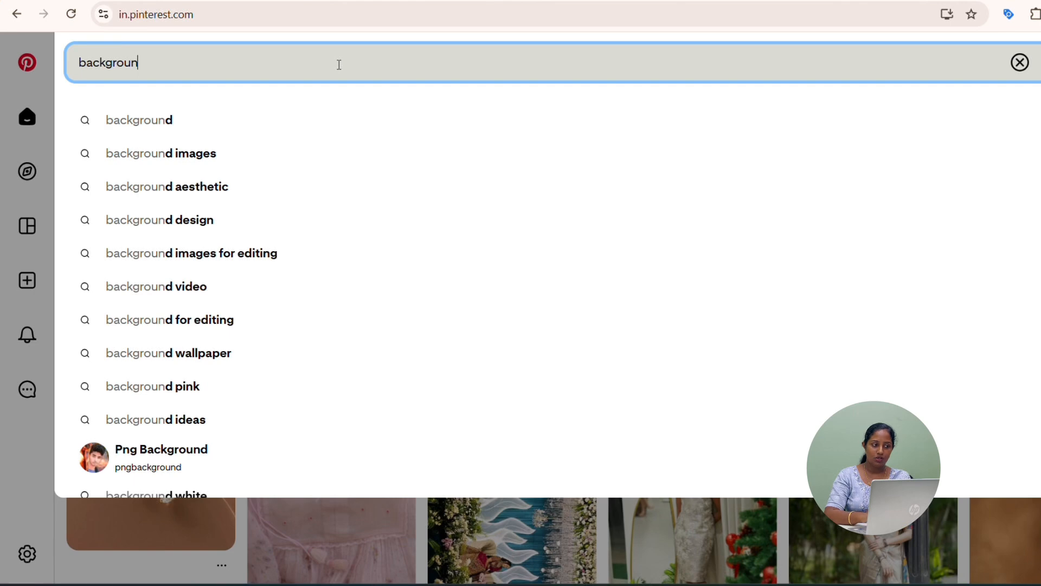
text(d)
key(Return)
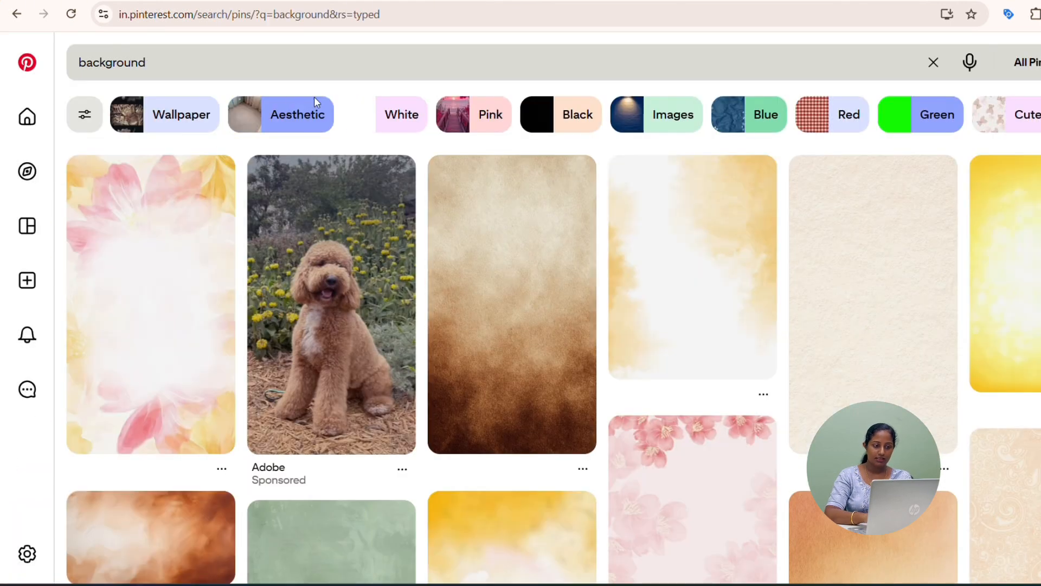
- Browse to the texture background results, open the plain orange texture pin and download its image
scroll(545, 337, down, 10)
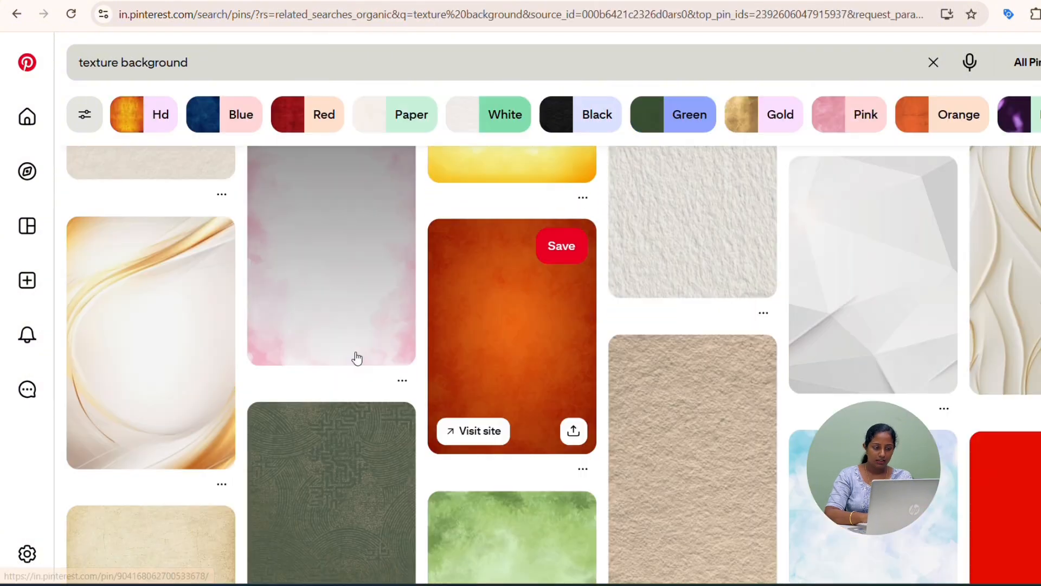
click(522, 356)
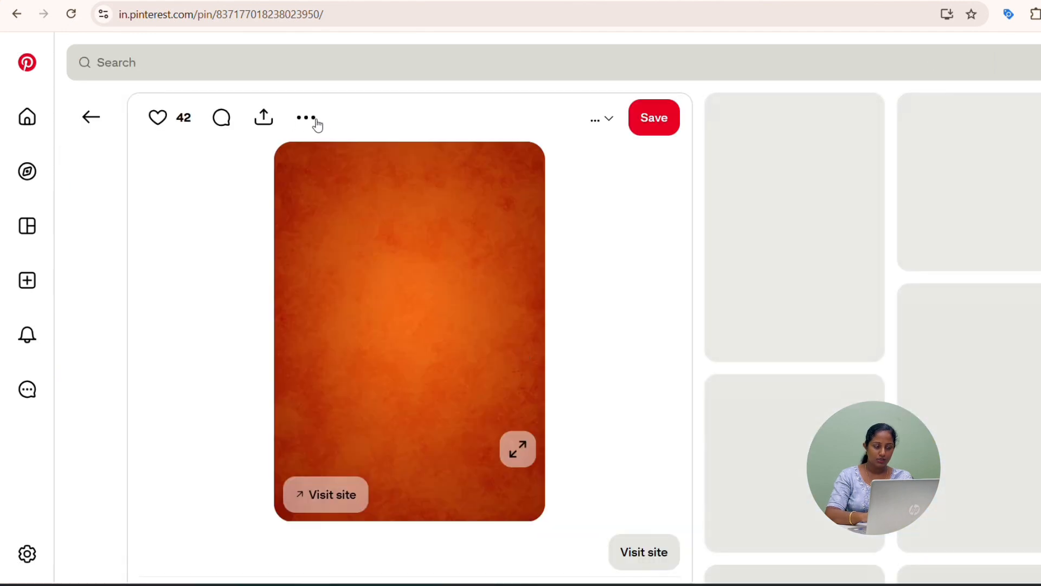
click(306, 117)
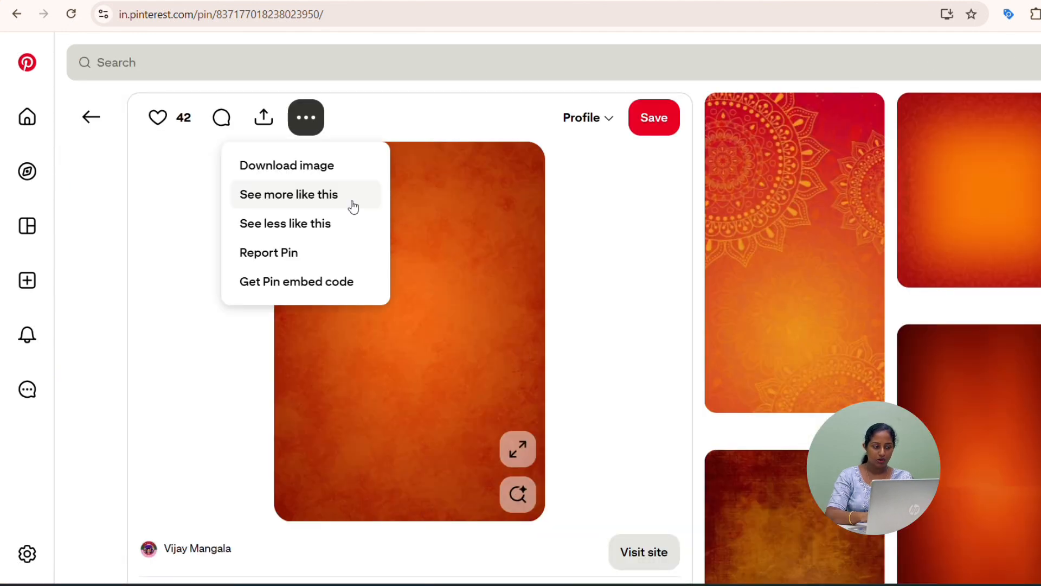
click(312, 166)
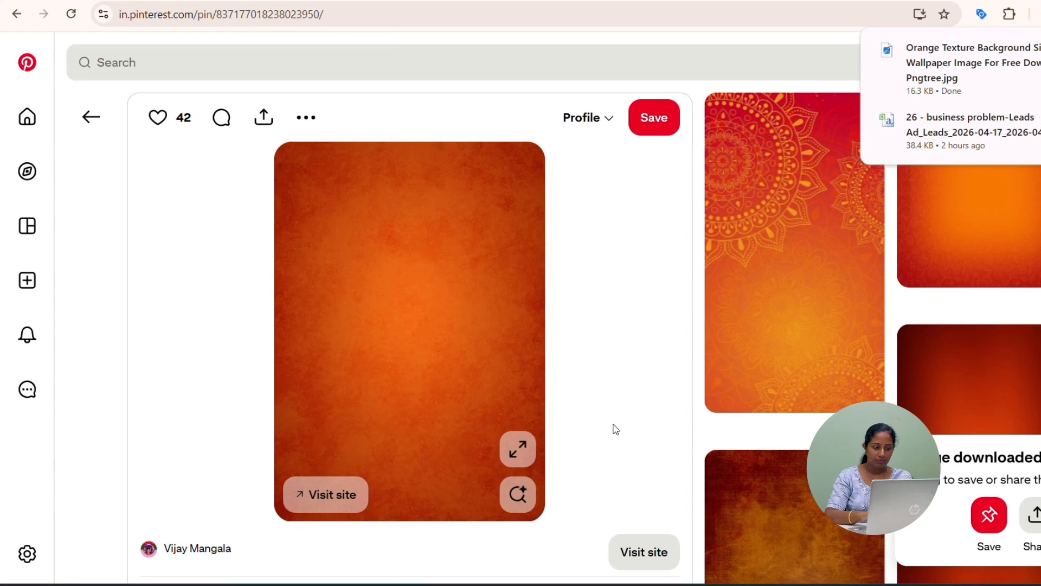
- Switch back to the Canva design and upload the "Orange Texture Background Simple Wallpaper Image For Free Download - Pngtree" file from the Downloads folder
key(alt+Tab)
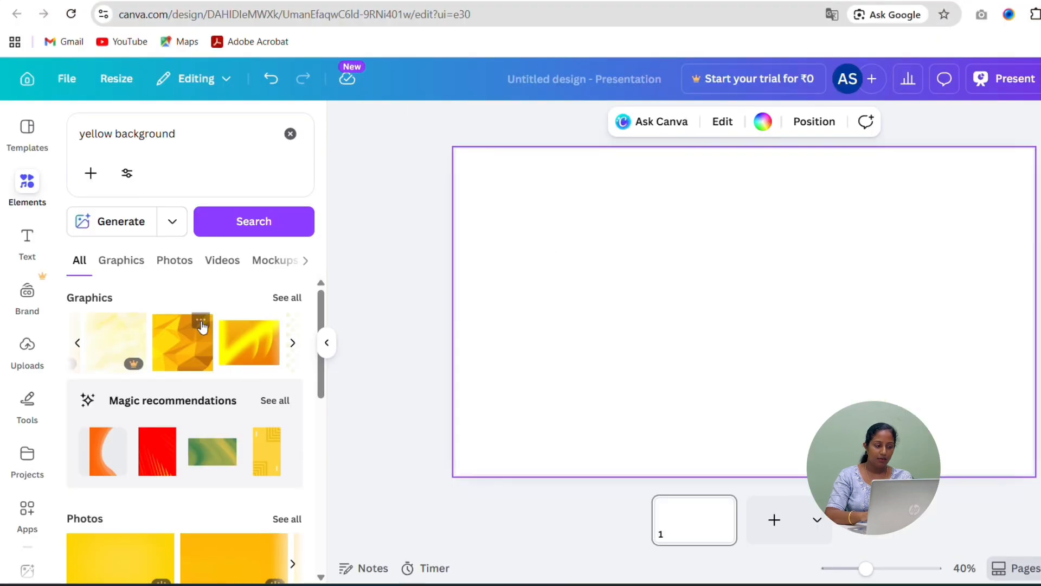
click(31, 361)
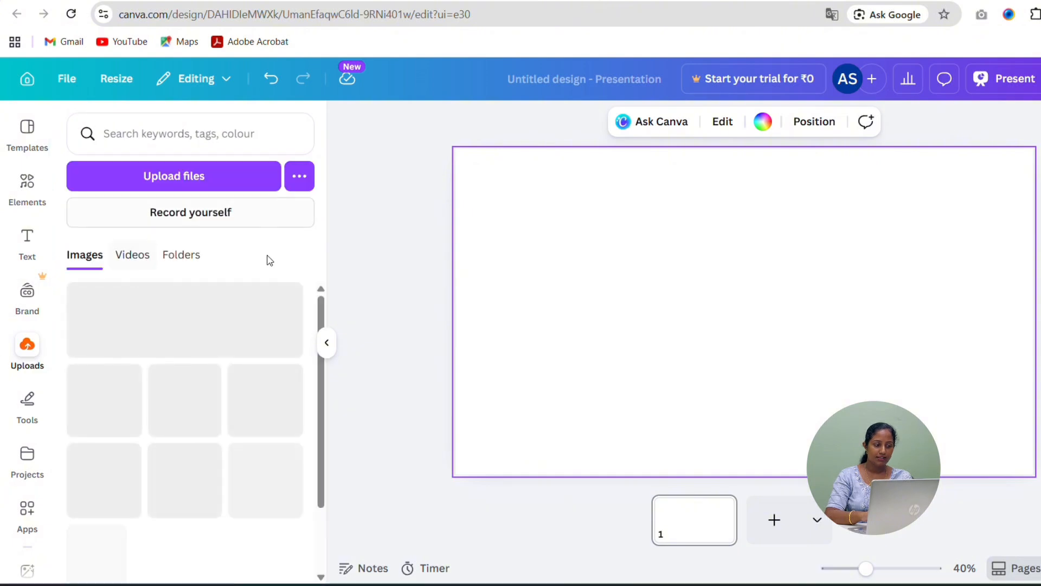
click(197, 179)
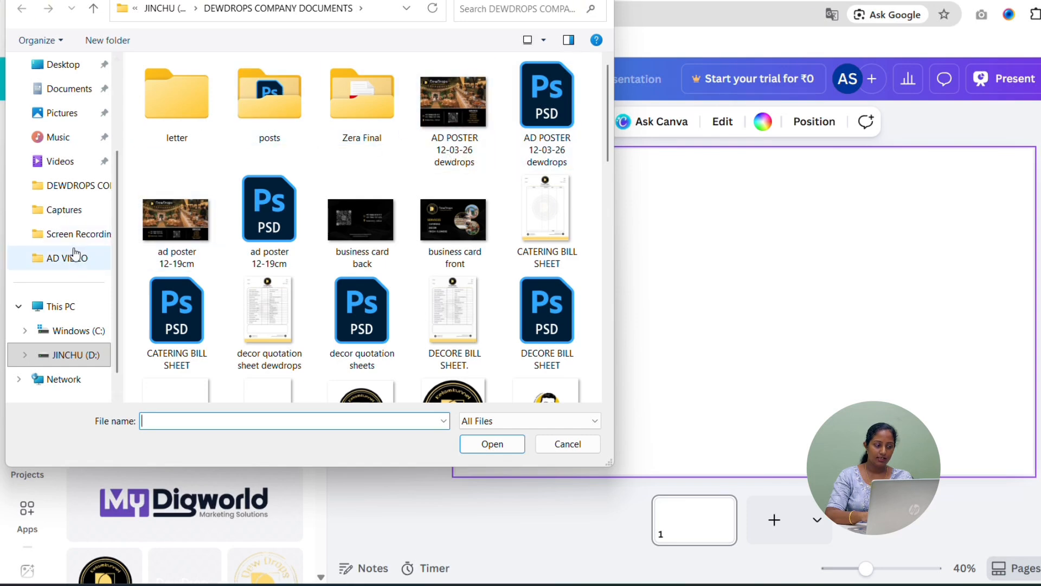
scroll(89, 112, up, 3)
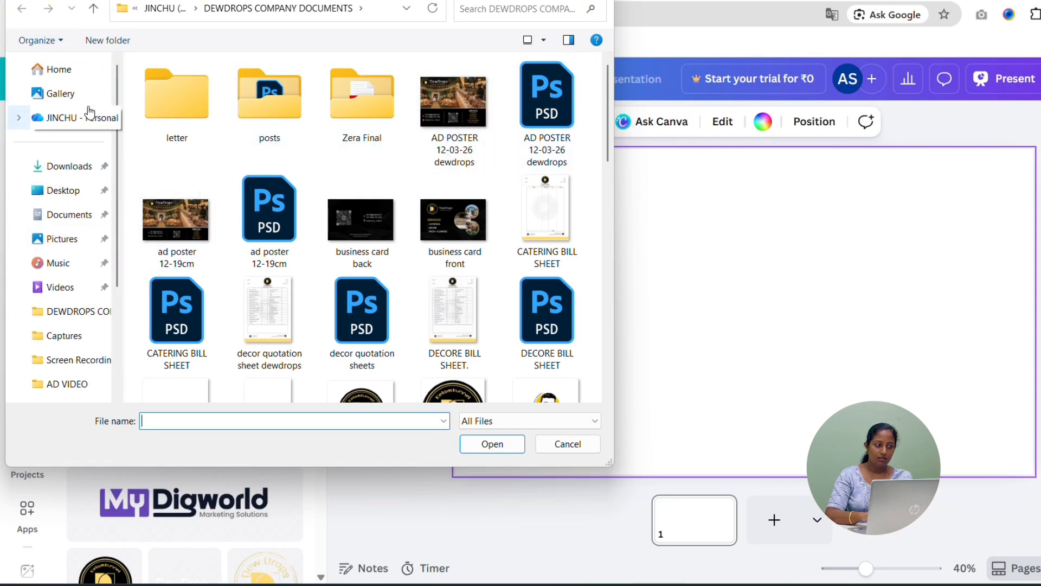
click(77, 167)
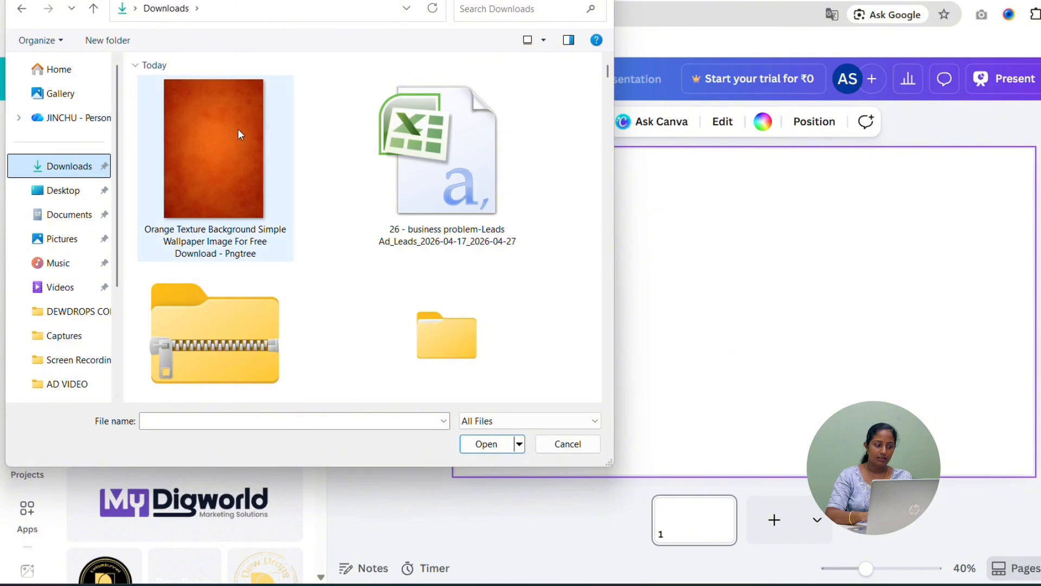
click(237, 138)
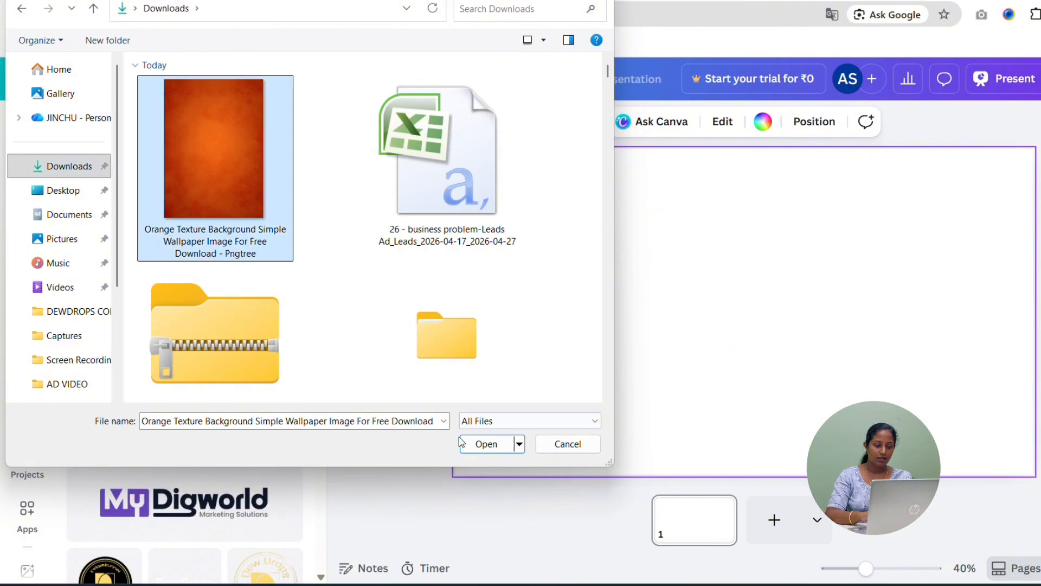
click(484, 443)
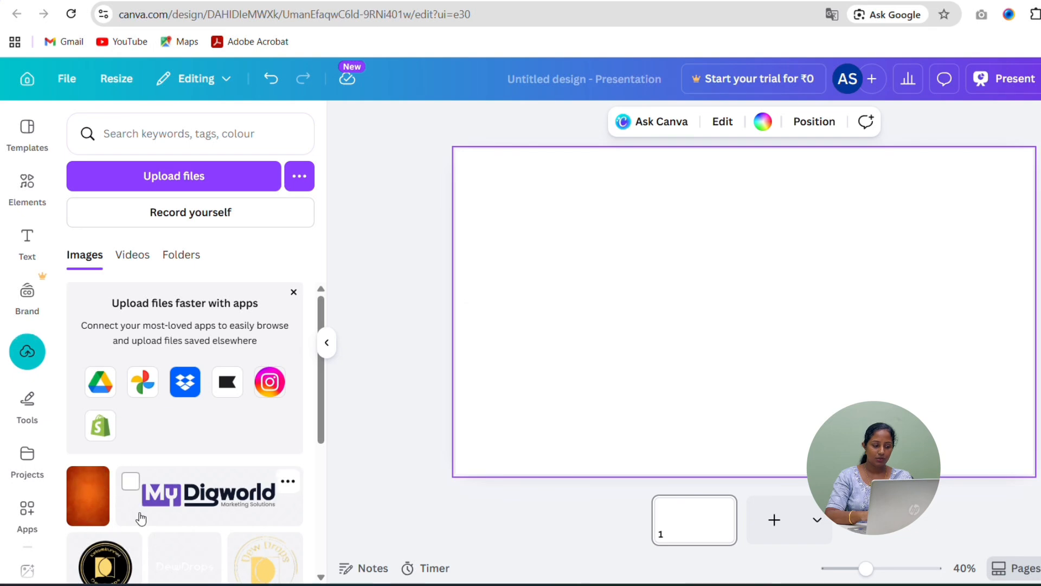
- Set the uploaded orange texture image as the page background and delete the smaller copy at the page's centre
click(88, 495)
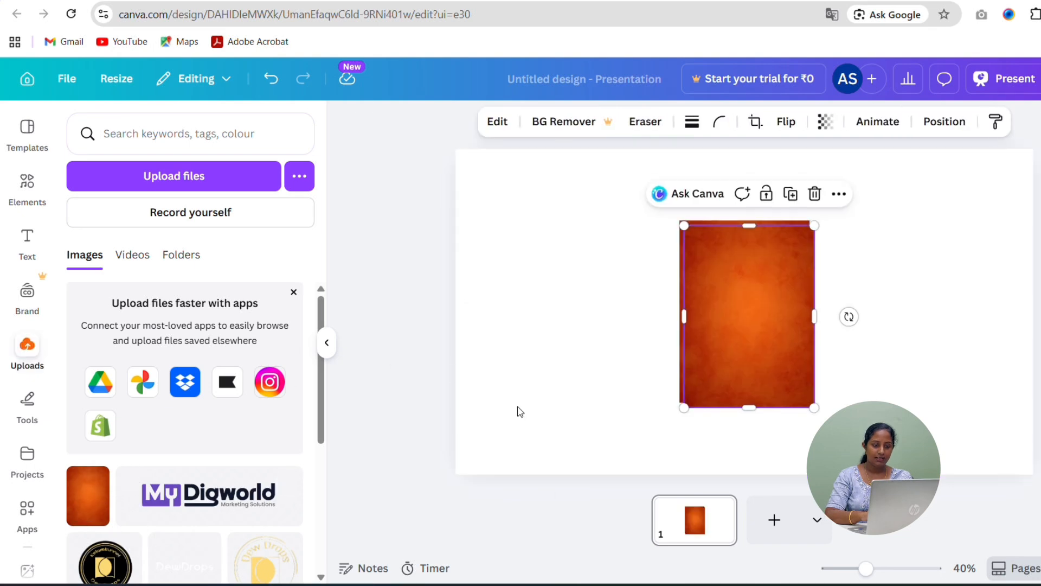
click(838, 196)
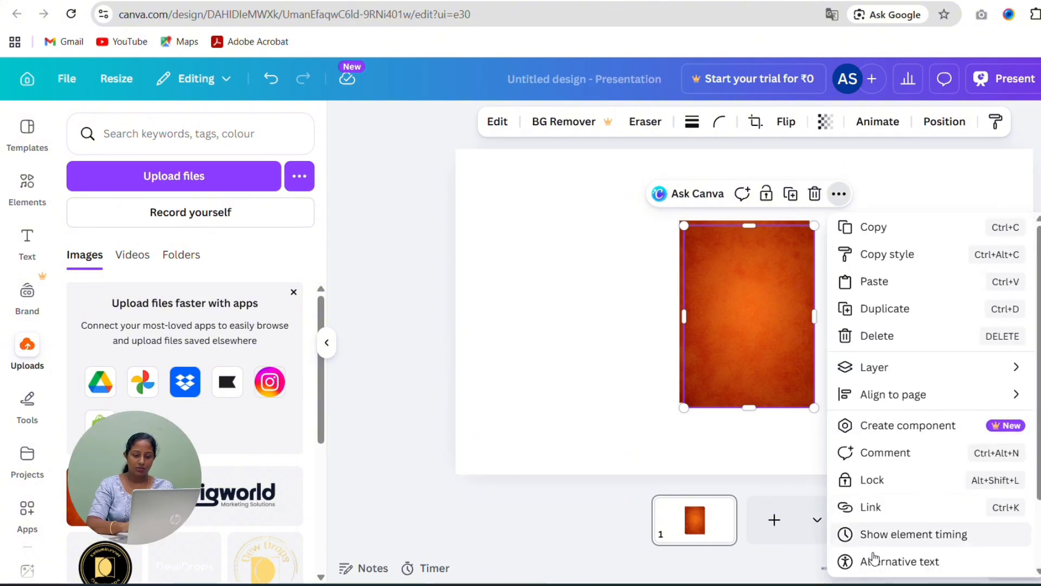
scroll(893, 512, down, 2)
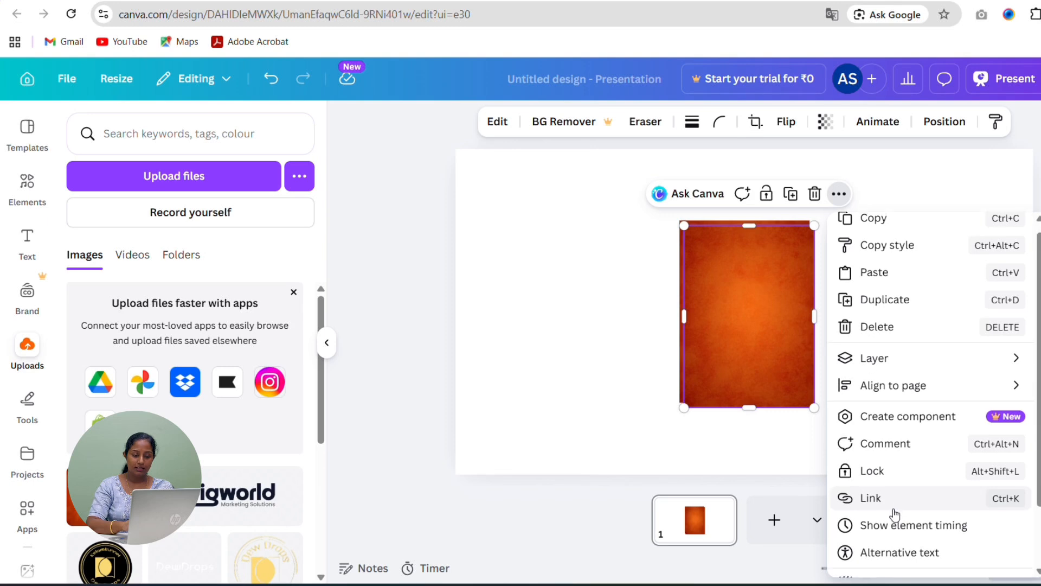
click(894, 510)
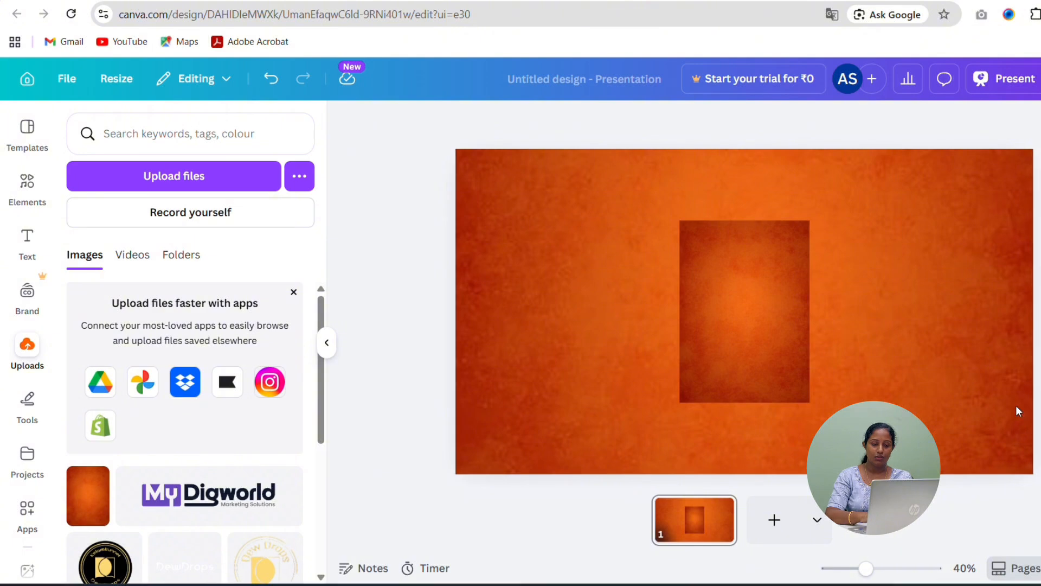
click(756, 277)
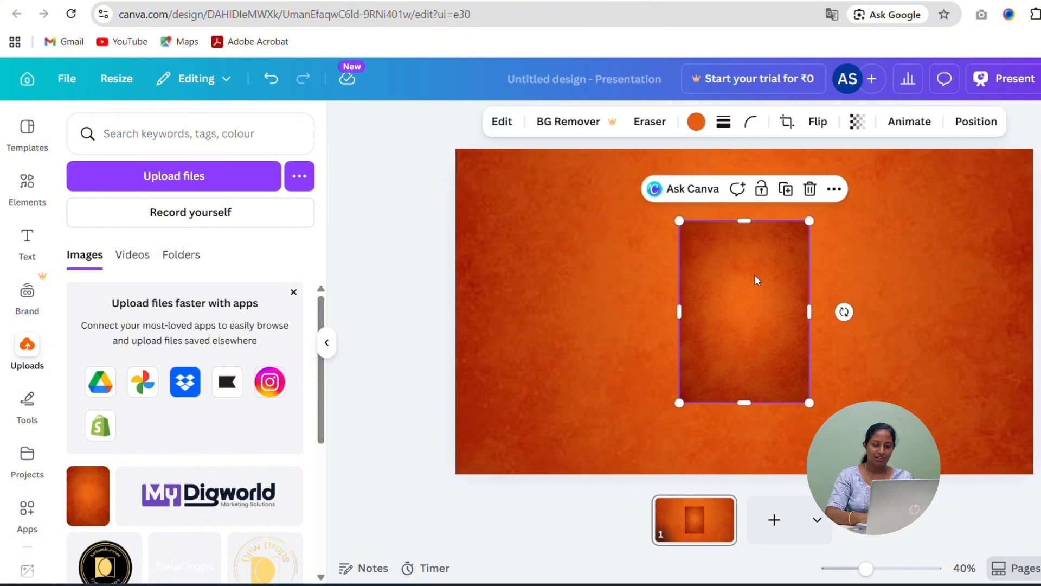
key(Delete)
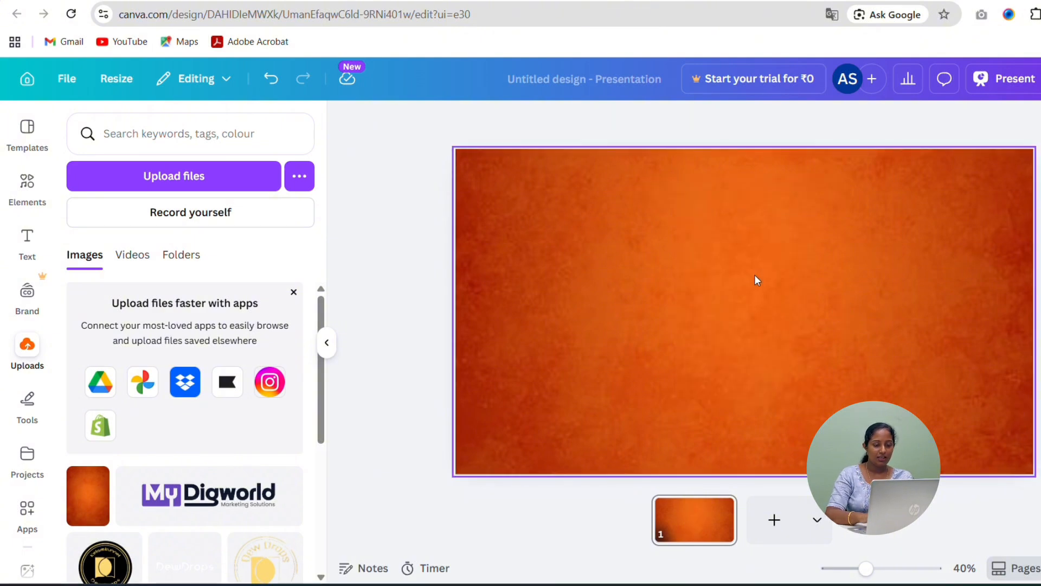